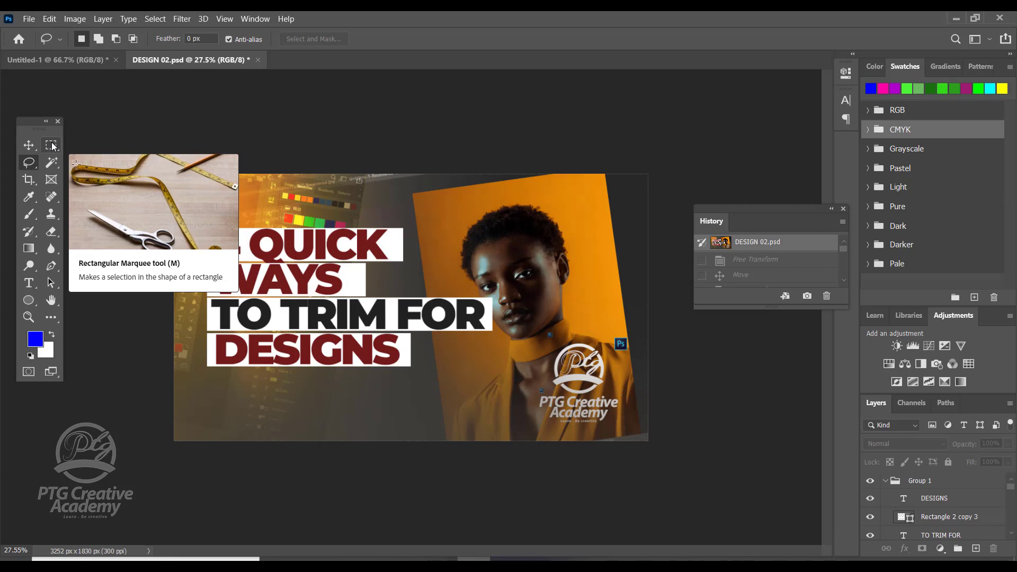
Step: Examine the tool variants grouped with the Rectangular Marquee, Lasso, Crop and Magic Wand tools
left_click(51, 145)
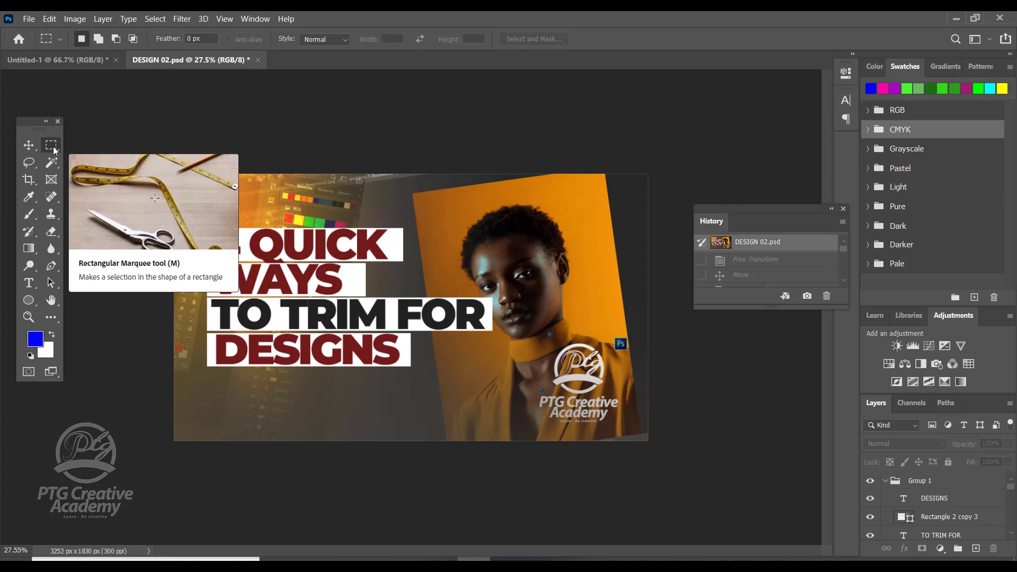
right_click(55, 149)
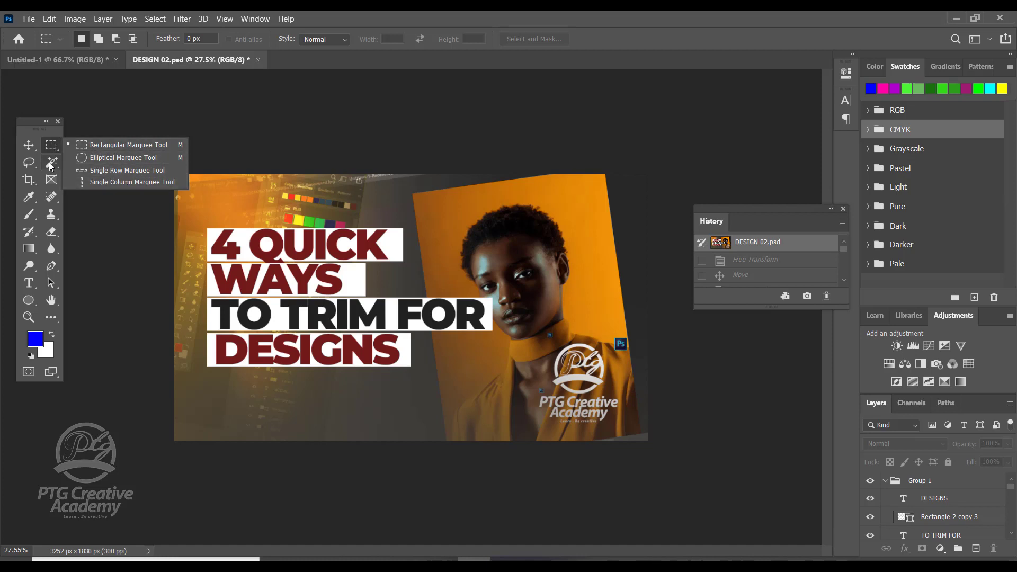
left_click(30, 164)
right_click(31, 166)
left_click(28, 181)
right_click(29, 182)
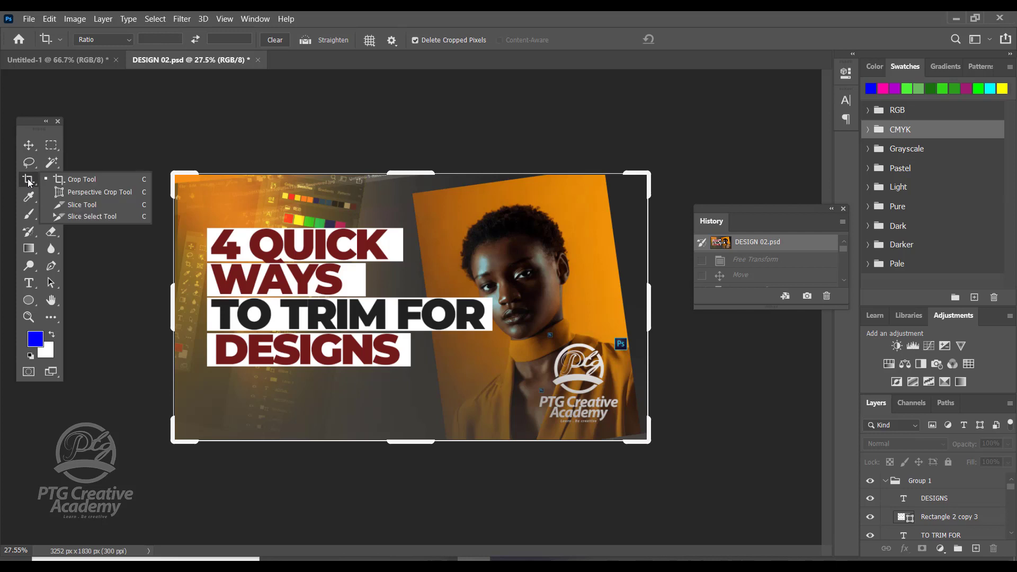
left_click(46, 184)
left_click(51, 162)
right_click(50, 162)
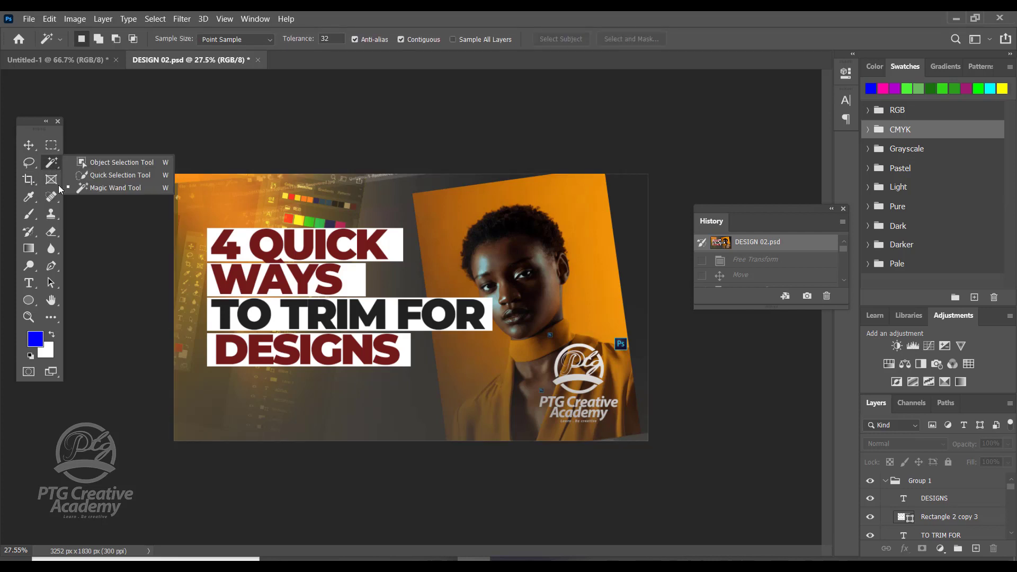
left_click(55, 149)
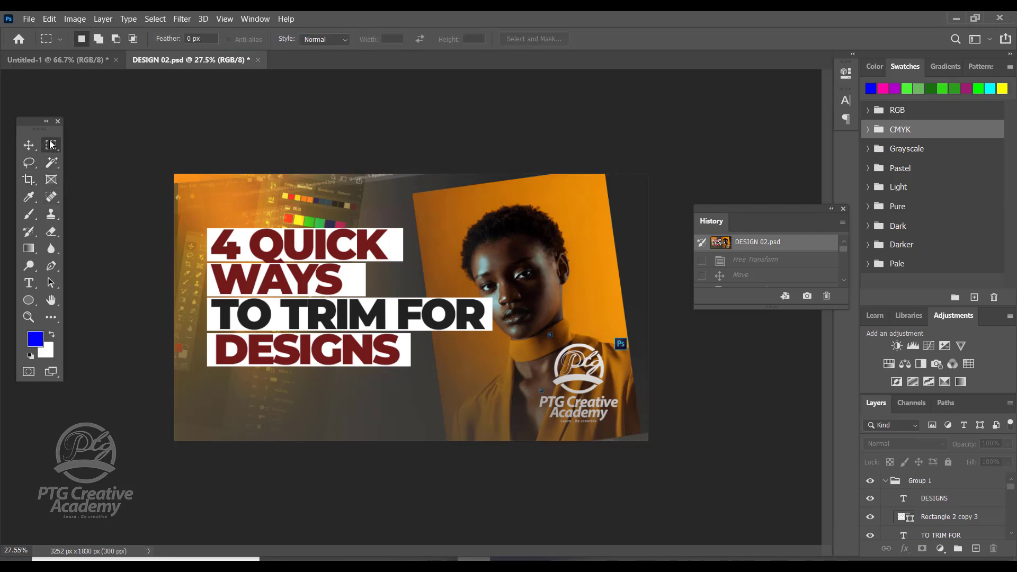
right_click(50, 144)
left_click(50, 144)
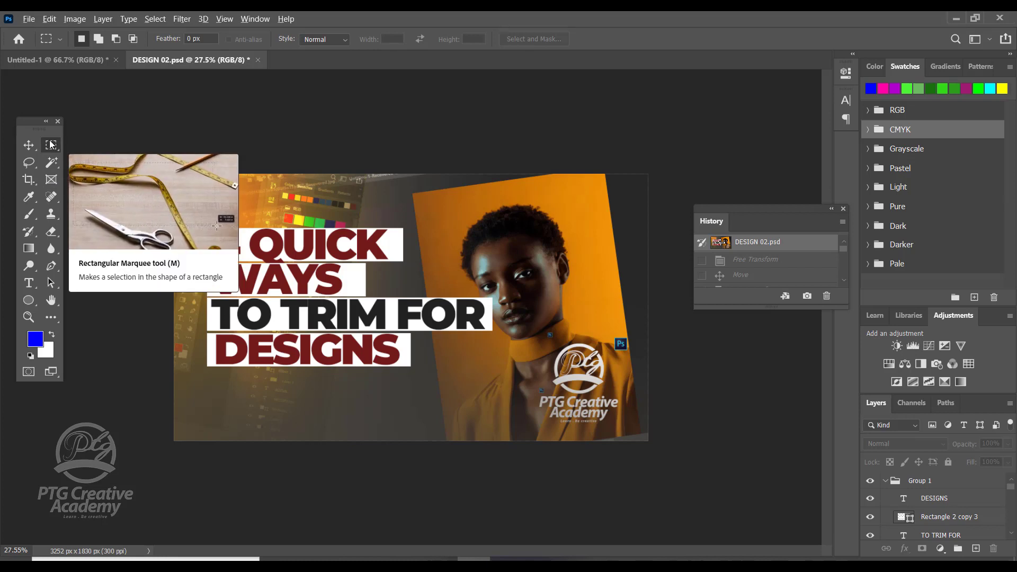
Step: Cycle through the variants of the marquee, lasso and wand tools, returning to the Rectangular Marquee tool
key("shift+m")
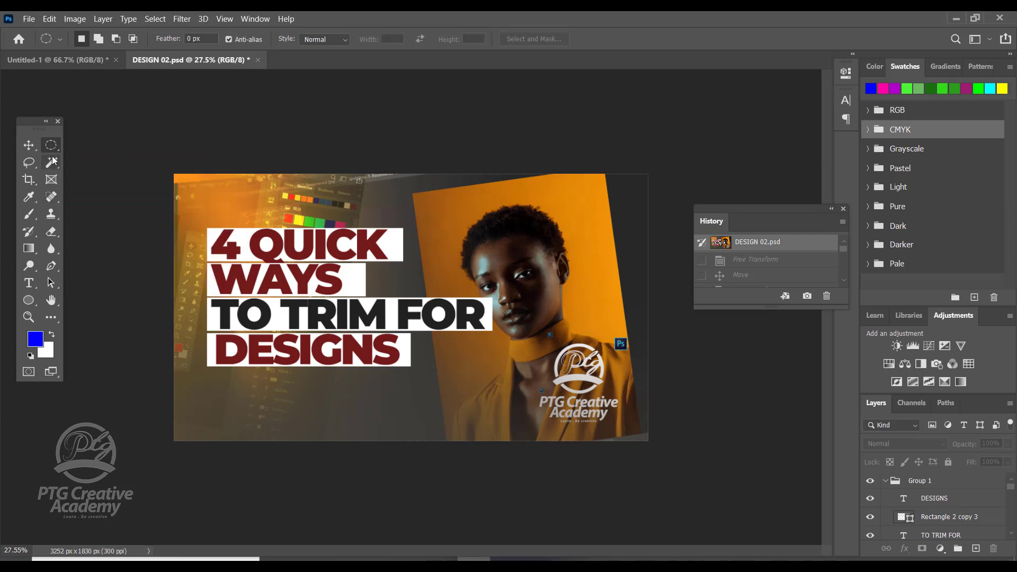
left_click(52, 148, "alt")
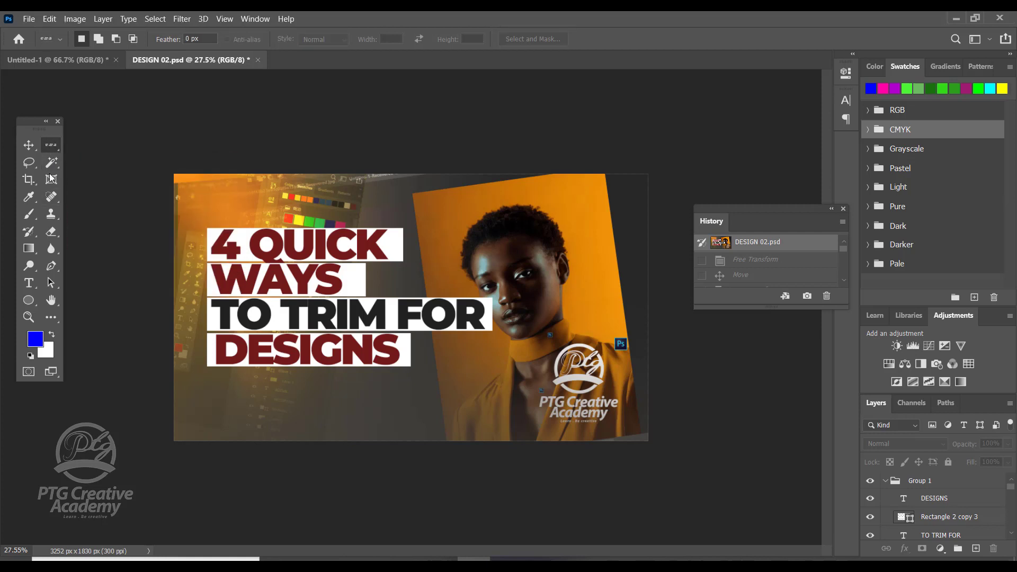
left_click(53, 147, "alt")
left_click(53, 148, "alt")
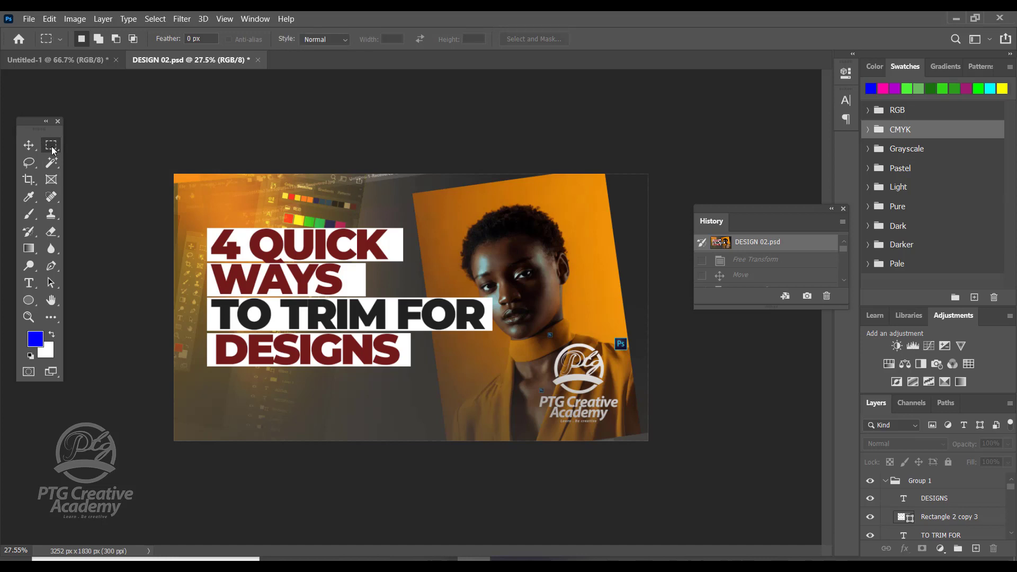
left_click(54, 148, "alt")
right_click(56, 147)
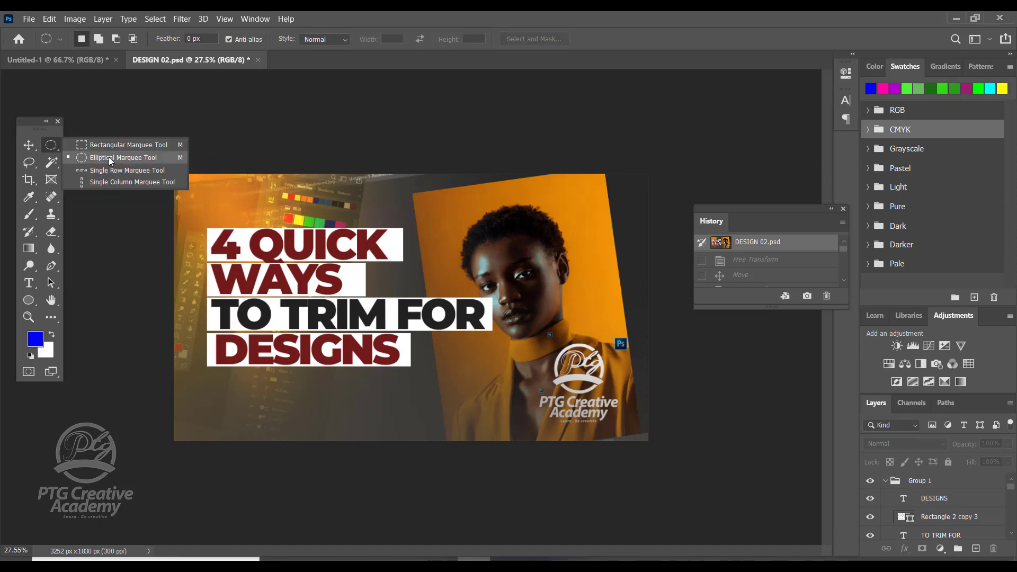
left_click(52, 146)
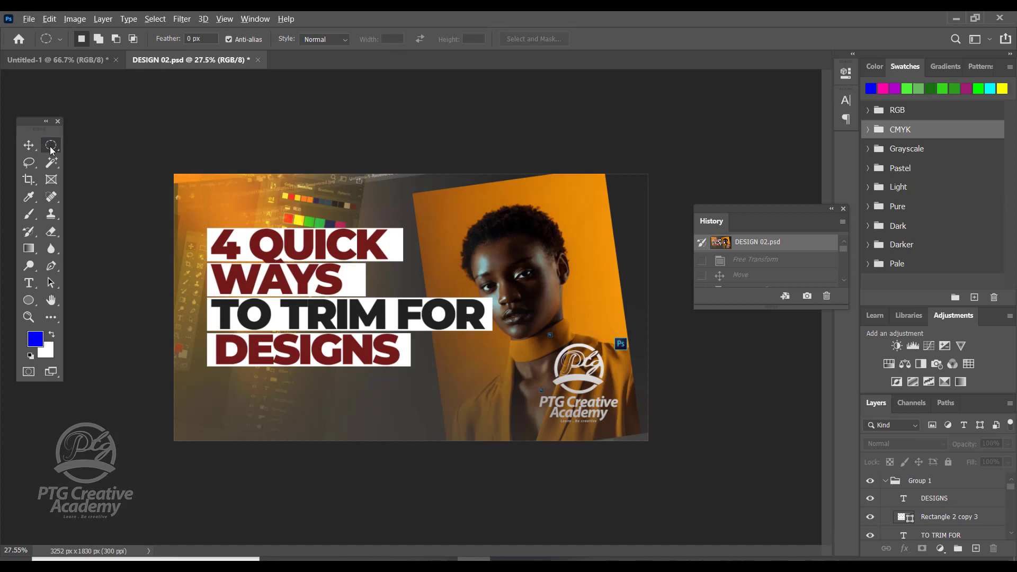
left_click(48, 143, "alt")
left_click(49, 142, "alt")
left_click(49, 142, "alt")
left_click(49, 143, "alt")
left_click(49, 143, "alt")
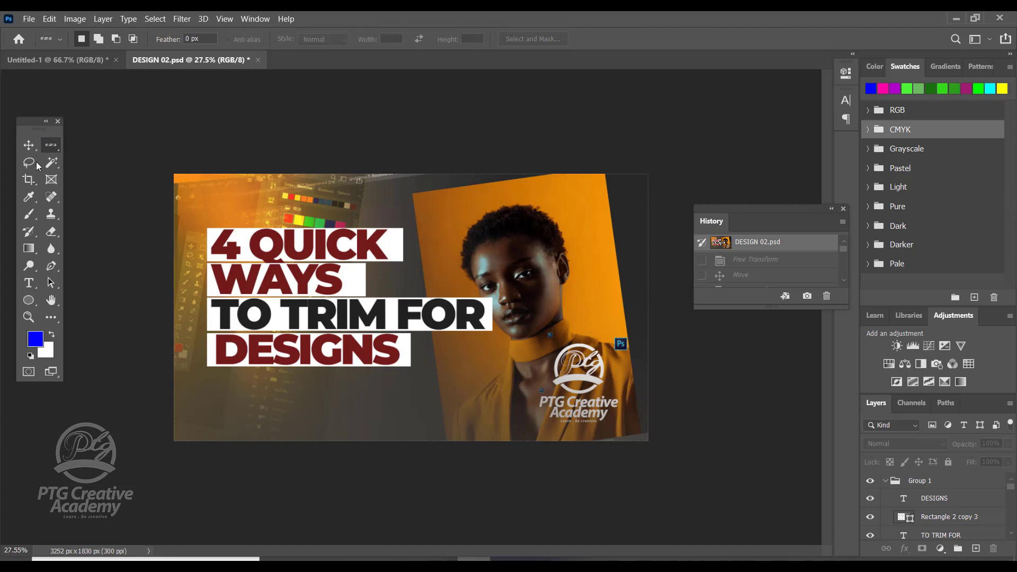
left_click(35, 164, "alt")
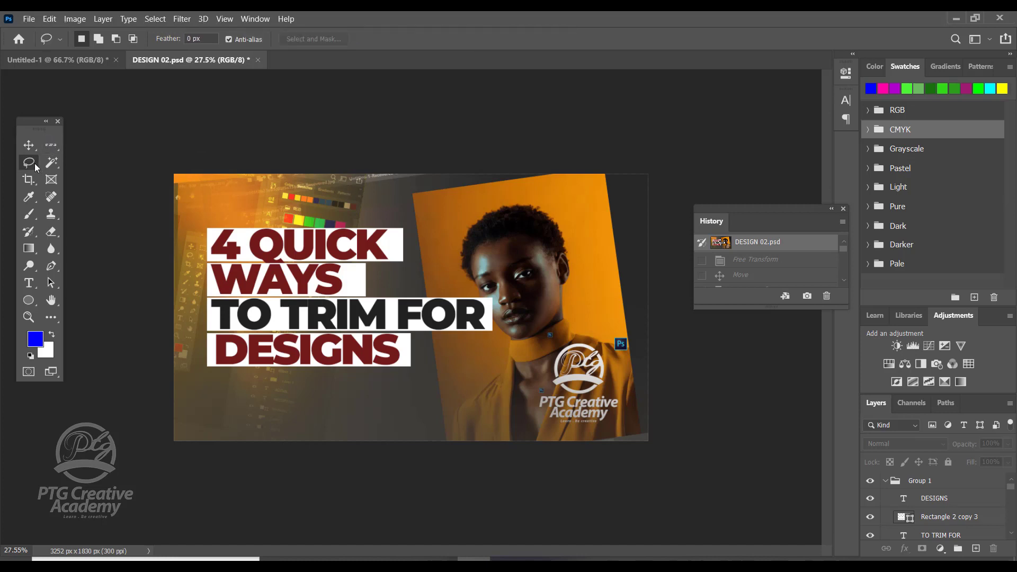
left_click(50, 164)
left_click(49, 163, "alt")
left_click(50, 164, "alt")
left_click(50, 163, "alt")
left_click(50, 163, "alt")
left_click(49, 163, "alt")
left_click(50, 164, "alt")
left_click(51, 146, "alt")
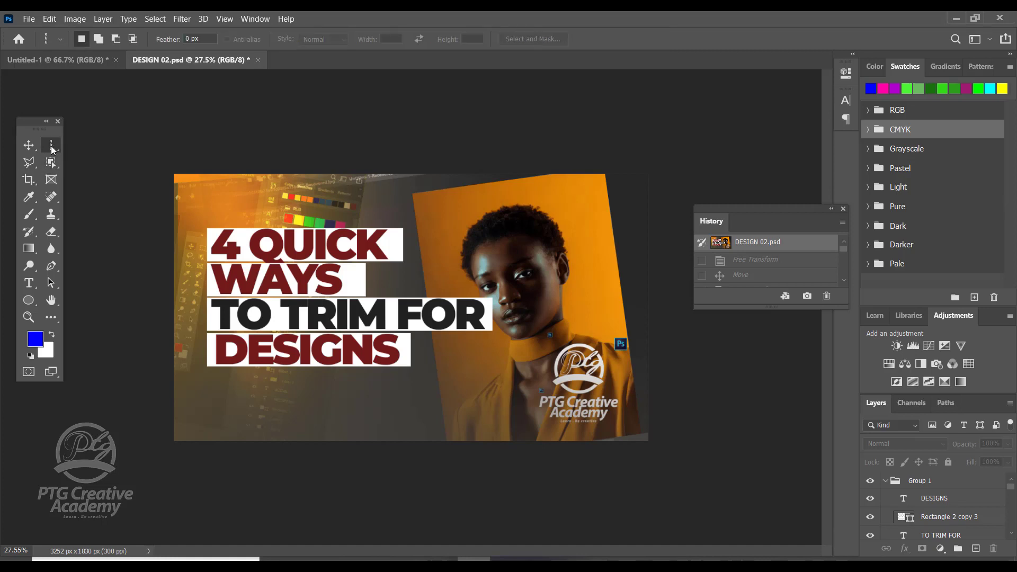
left_click(51, 147, "alt")
left_click(51, 149, "alt")
left_click(52, 149, "alt")
left_click(51, 148, "alt")
left_click(52, 148, "alt")
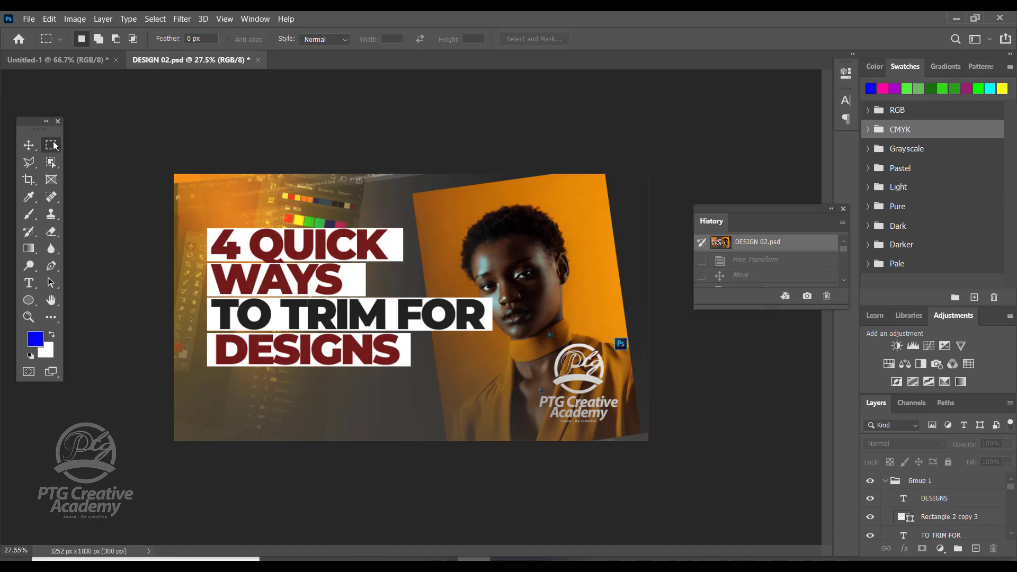
Step: Open the image "women-fashion-portraits-emotion - UNSPLASH.jpg" from the PHOTOS folder of PROJECT 2
left_click(29, 148)
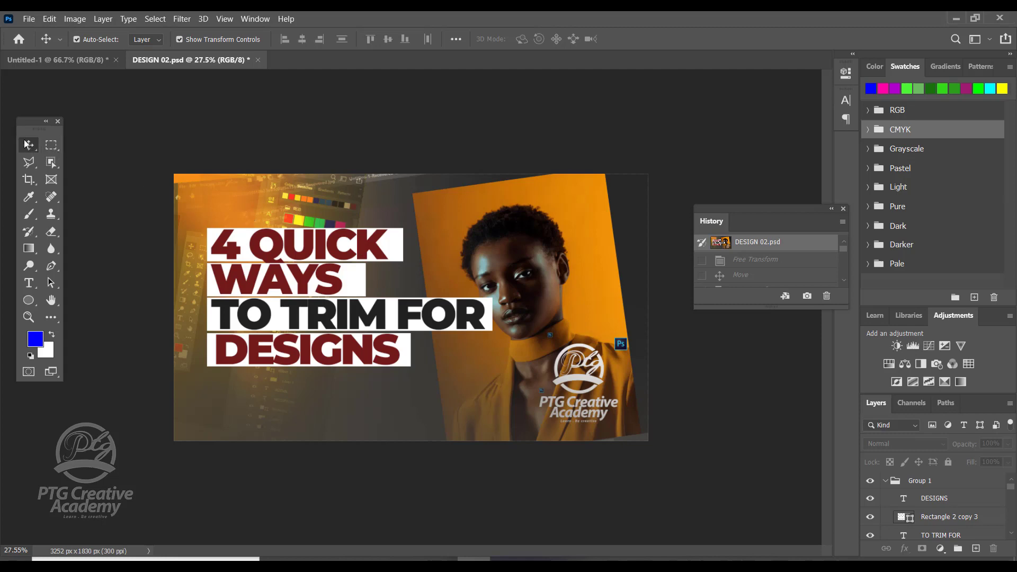
left_click(29, 19)
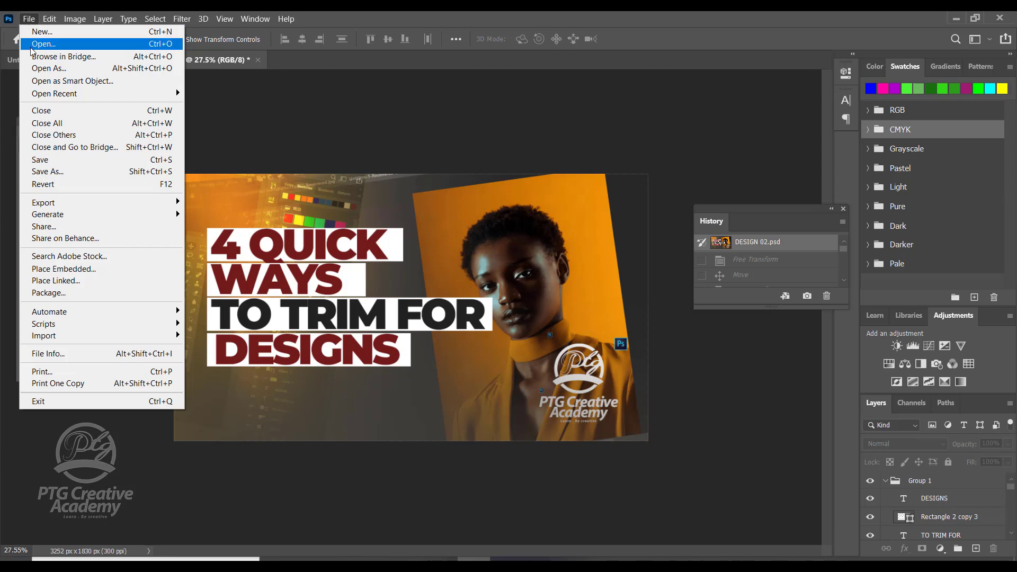
left_click(32, 45)
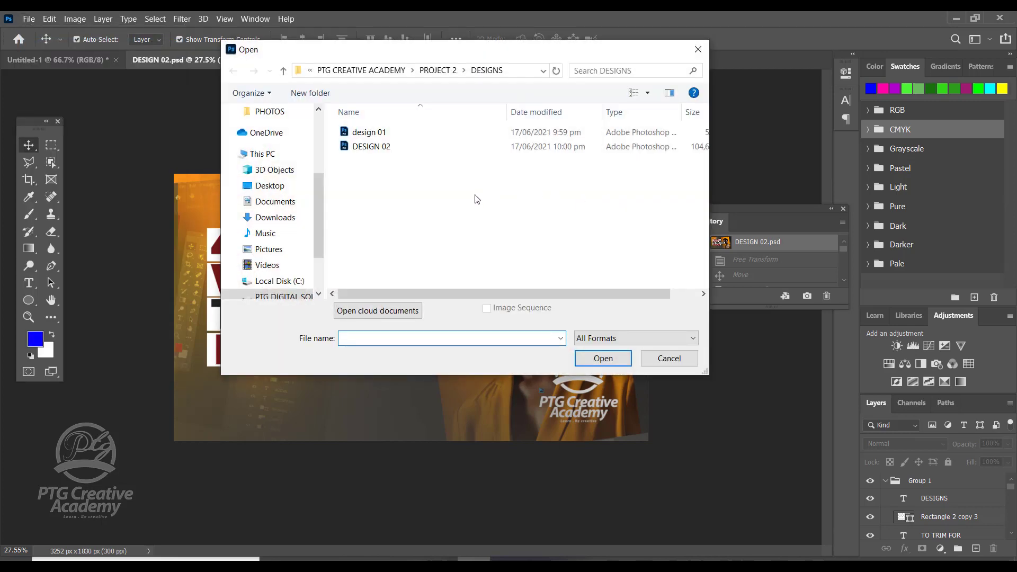
left_click(438, 70)
left_click(386, 148)
double_click(385, 147)
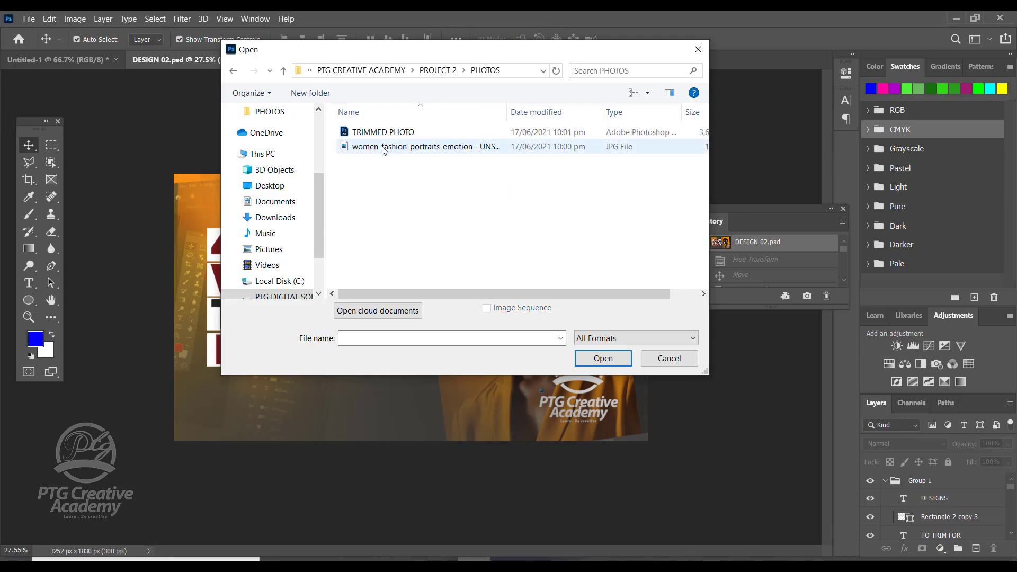
double_click(385, 147)
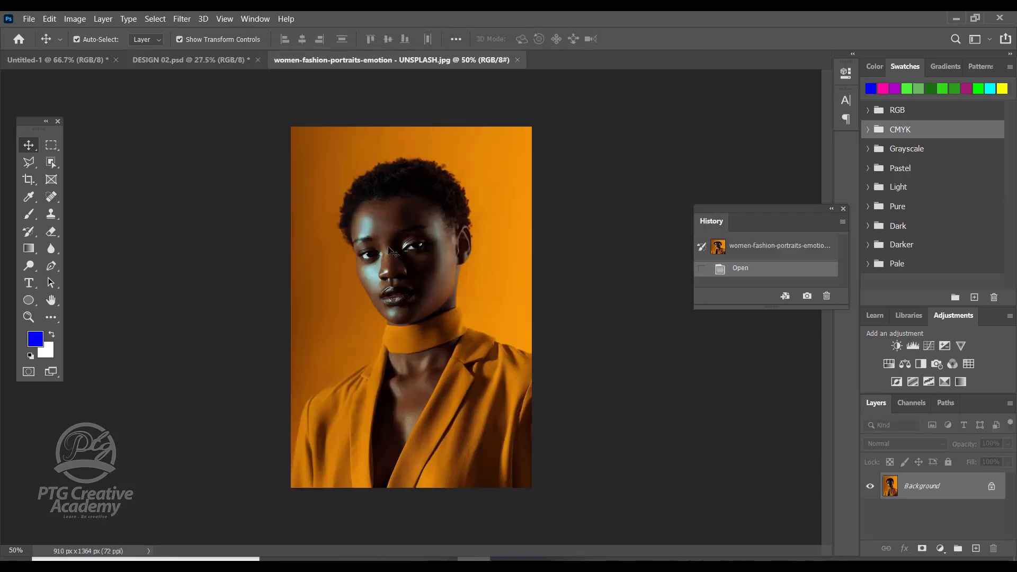
left_click(208, 62)
left_click(405, 61)
left_click(51, 145)
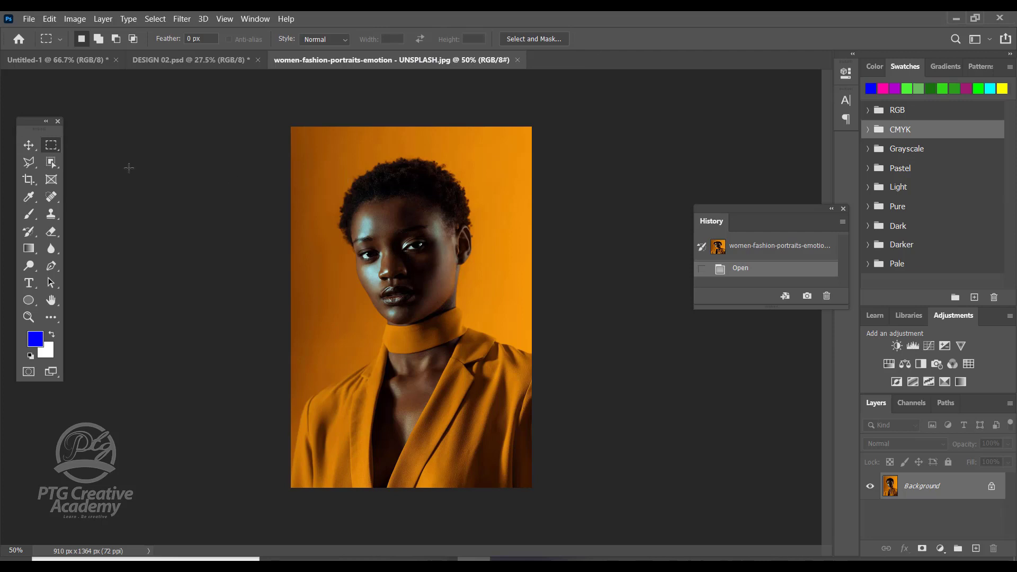
left_click_drag(337, 168, 496, 378)
left_click_drag(436, 297, 431, 297)
key("ctrl+d")
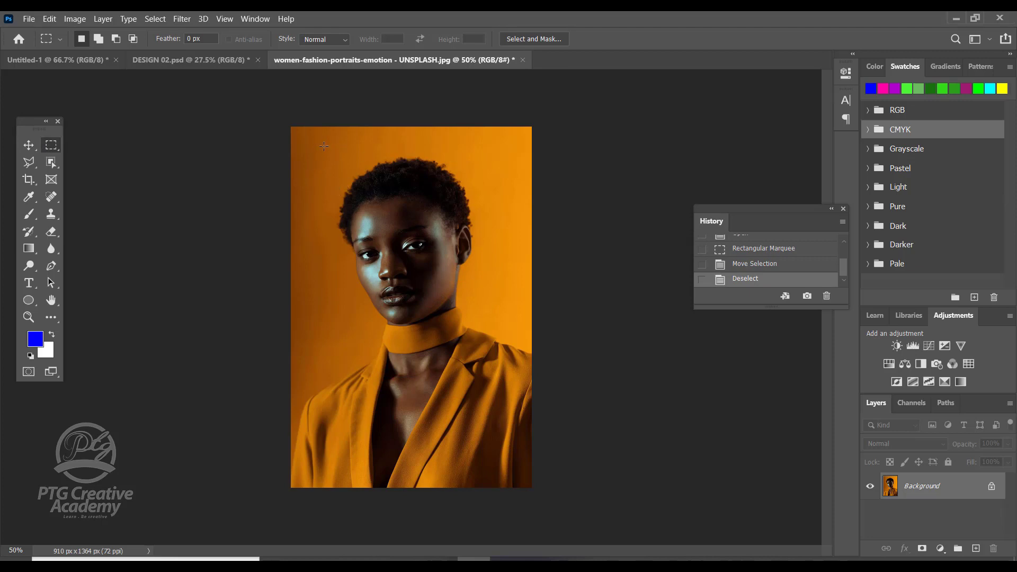
left_click_drag(324, 145, 495, 379)
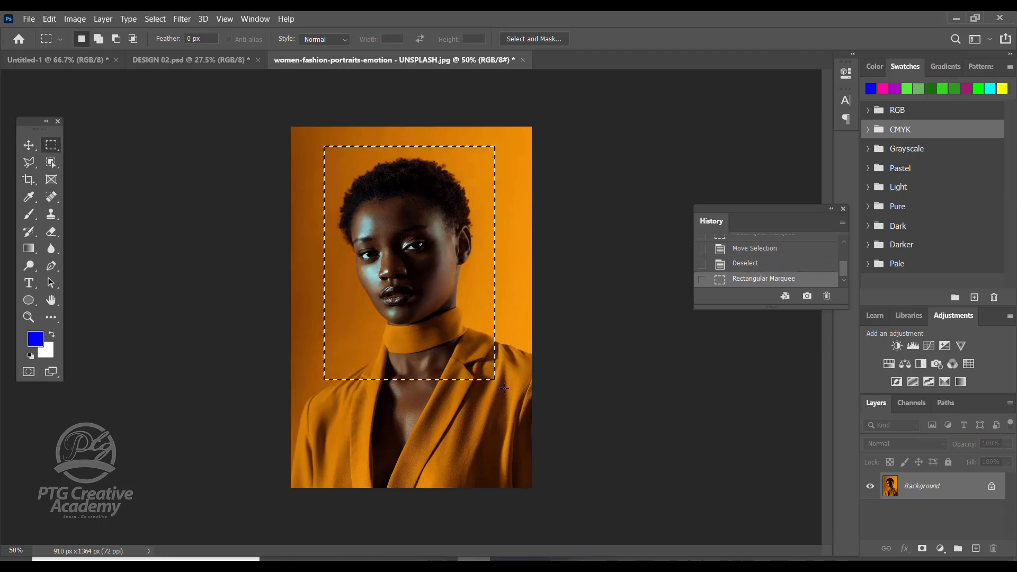
key("ctrl+d")
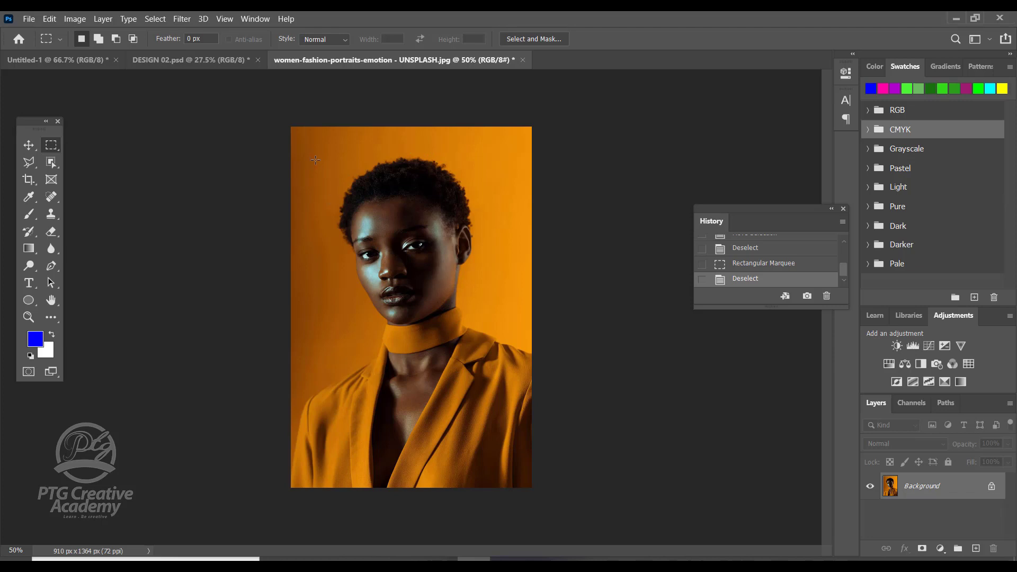
Step: Select a rectangle around the woman's head and shoulders with the Rectangular Marquee tool and copy it to a new layer
left_click_drag(316, 151, 492, 386)
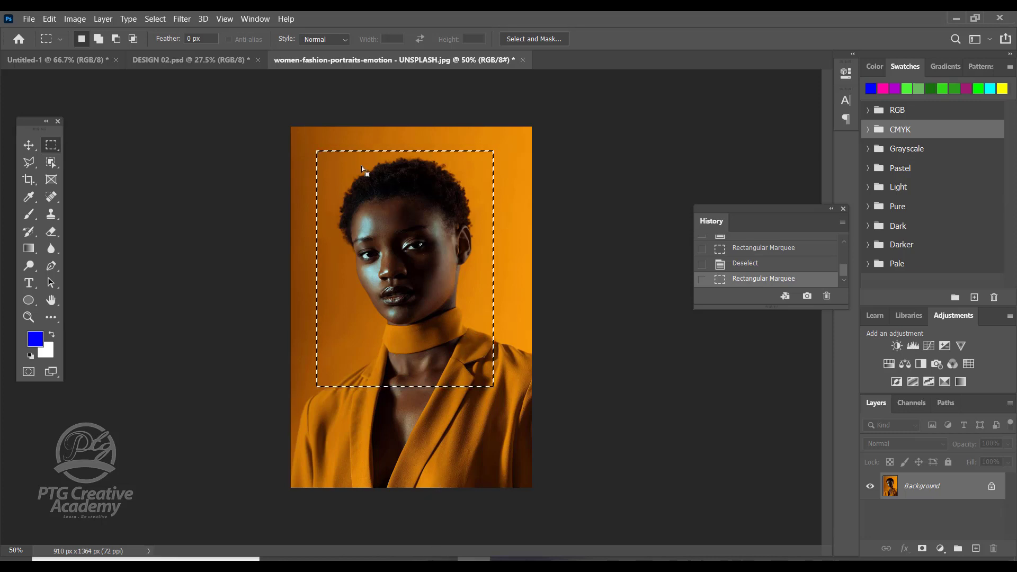
right_click(407, 216)
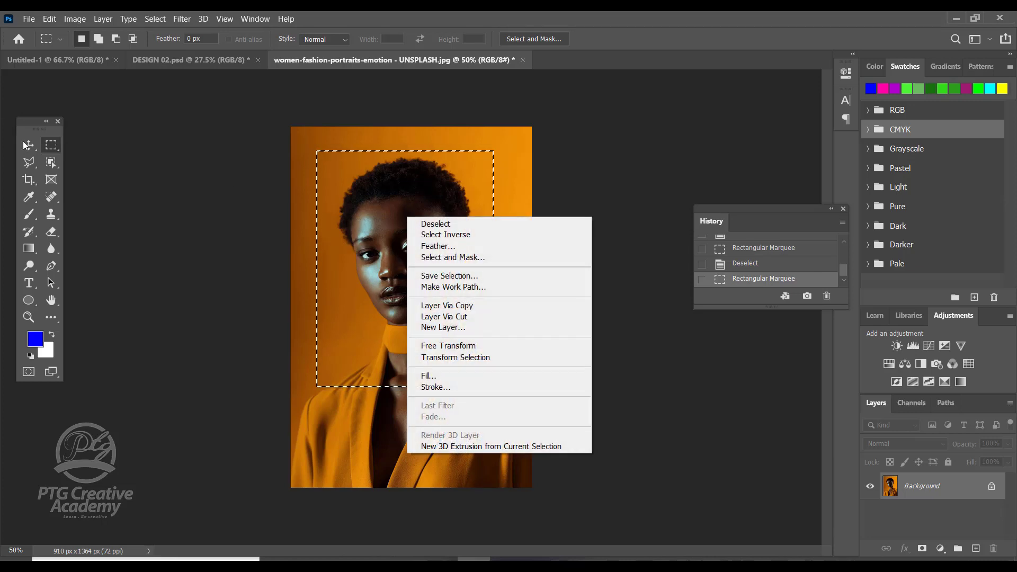
right_click(431, 182)
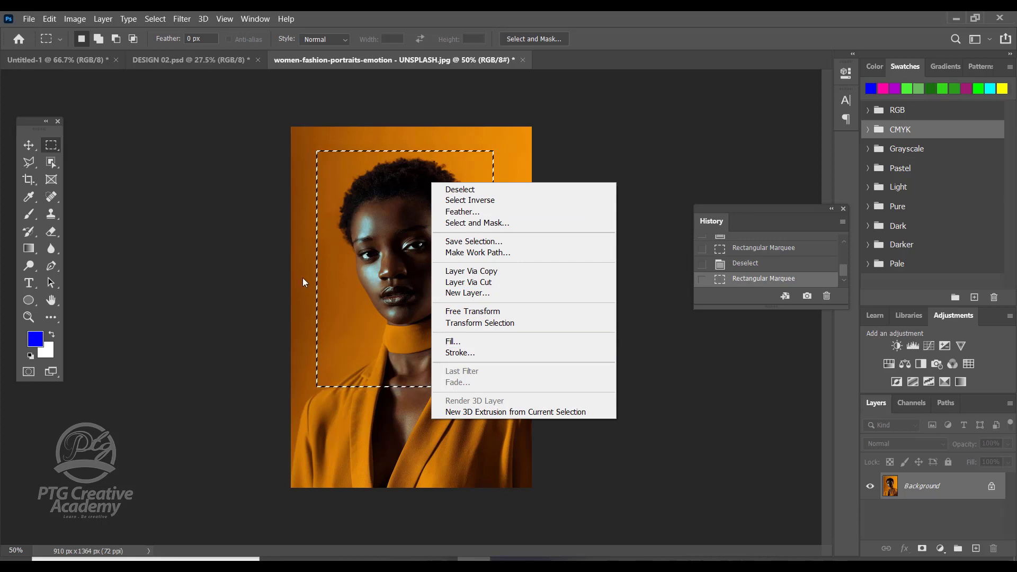
left_click(482, 272)
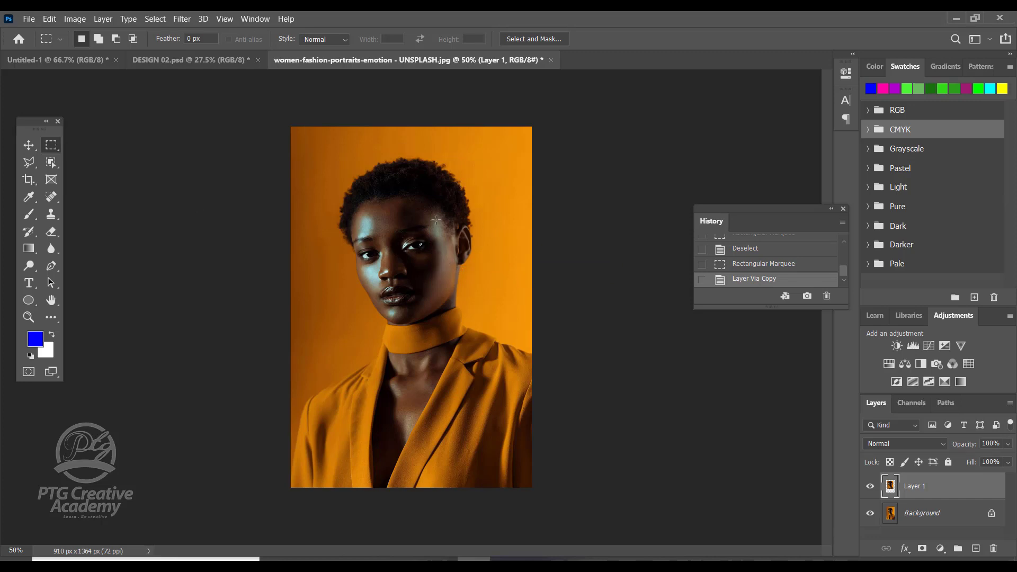
Step: Move the copied layer partly off the photo's right edge and back over the face, slightly below its original position
left_click(29, 149)
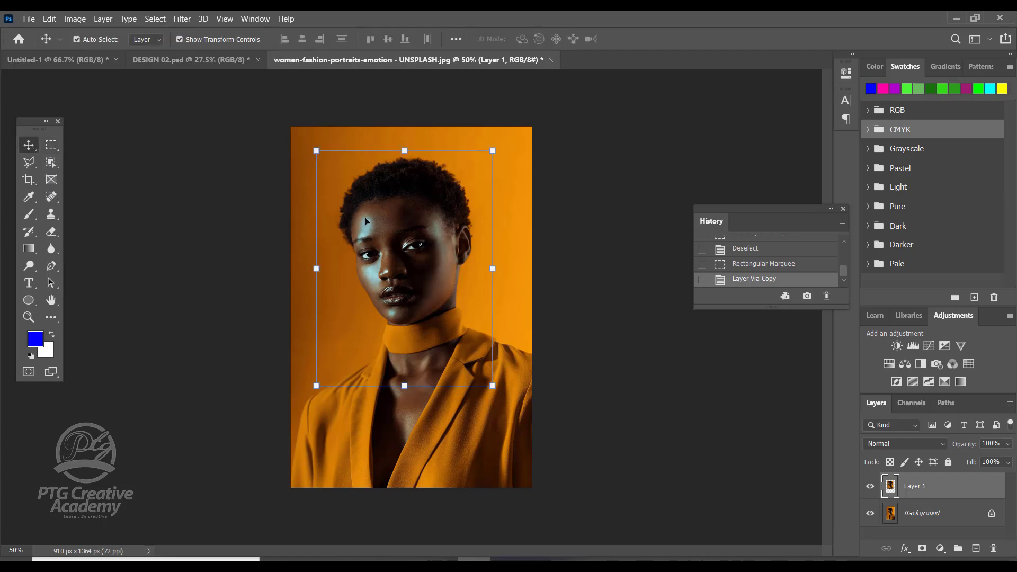
left_click(49, 152)
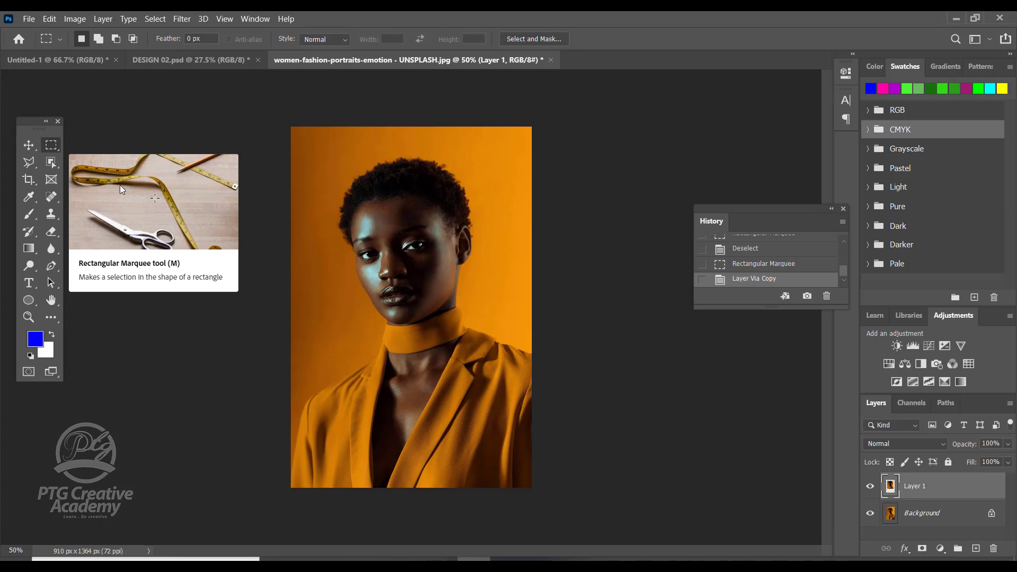
right_click(55, 144)
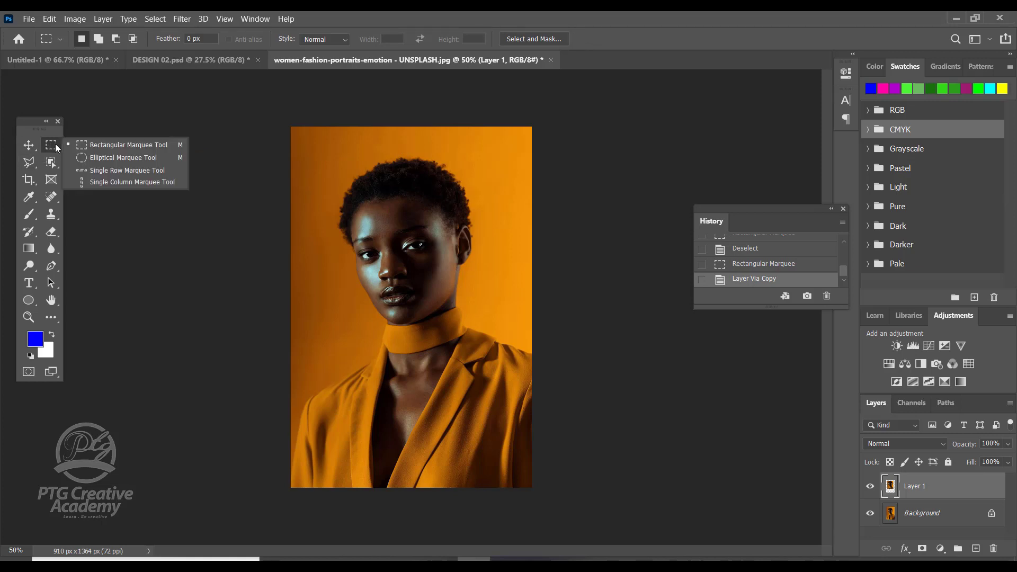
left_click(131, 146)
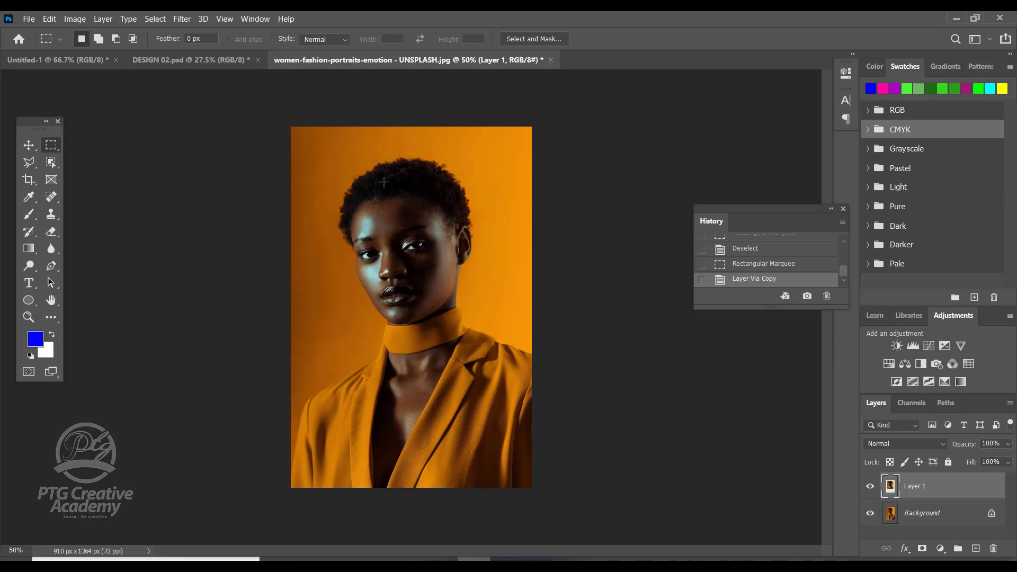
key("v")
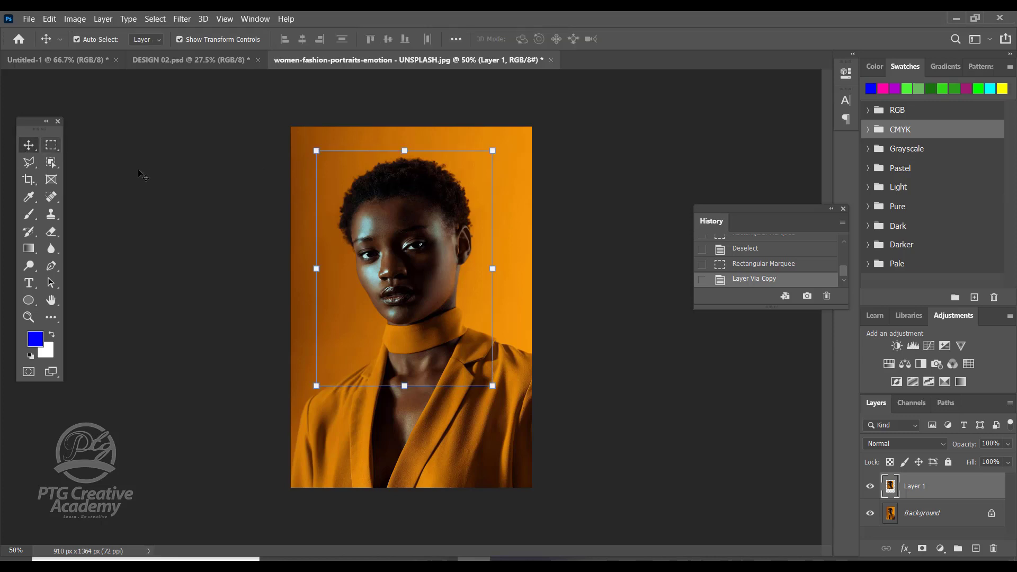
left_click_drag(440, 222, 559, 241)
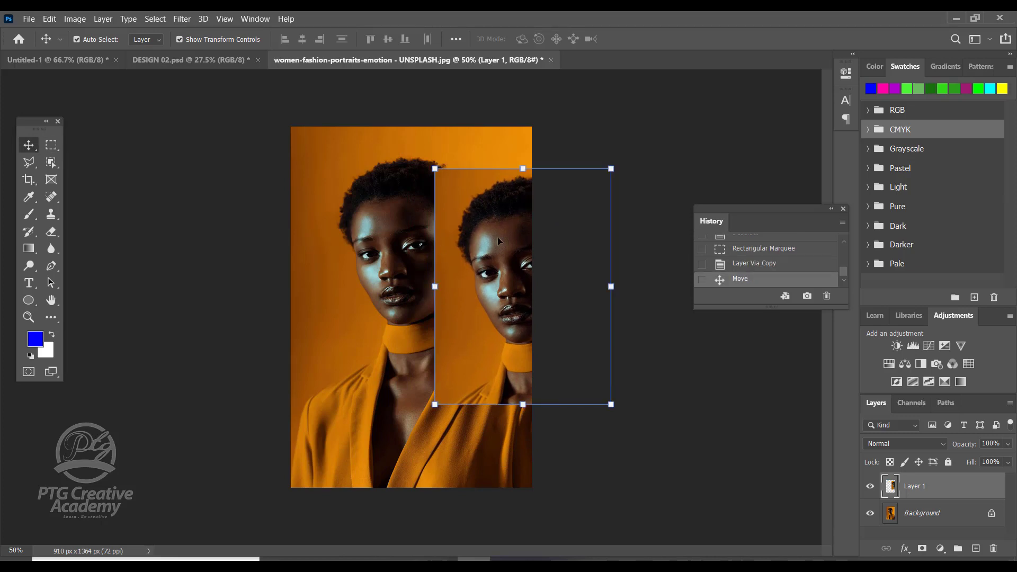
left_click_drag(497, 237, 377, 227)
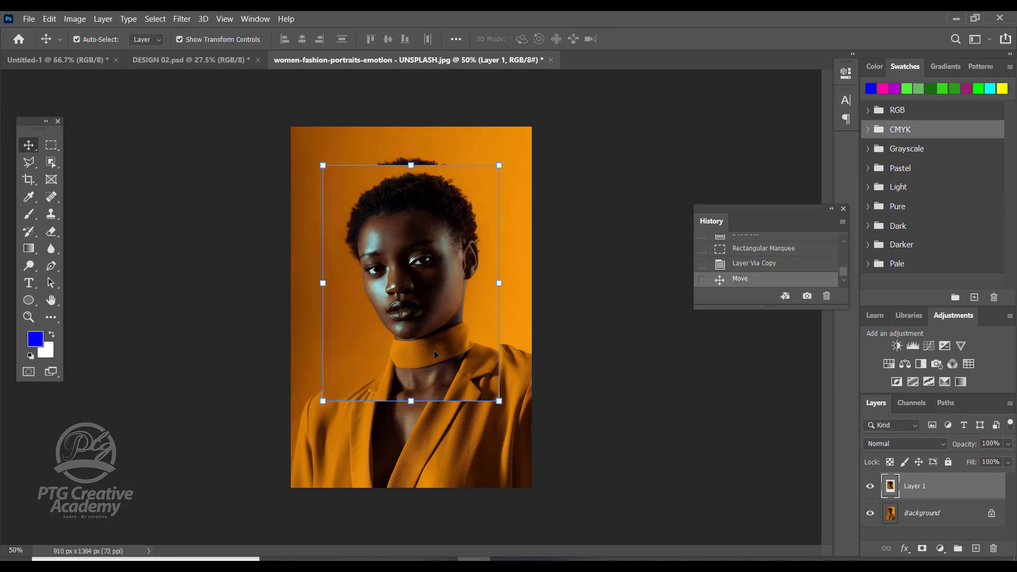
Step: Reposition the copied head-and-shoulders layer over the photo, leaving it slightly right of the original face
mouse_move(442, 274)
left_mouse_down()
mouse_move(435, 255)
mouse_move(468, 257)
mouse_move(444, 267)
left_mouse_up()
left_click_drag(431, 227, 476, 288)
left_click_drag(428, 266, 395, 209)
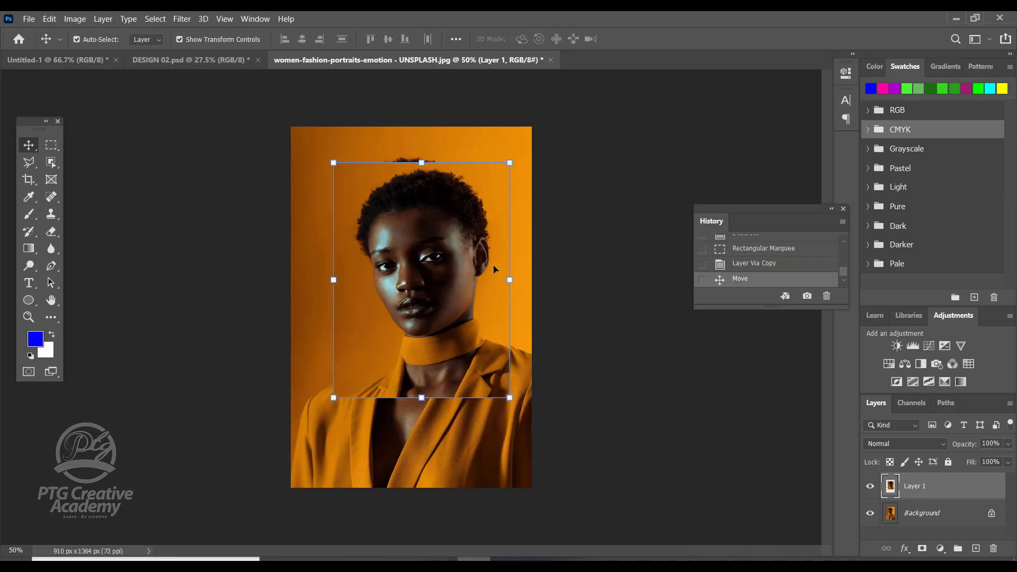
left_click(50, 144)
right_click(51, 145)
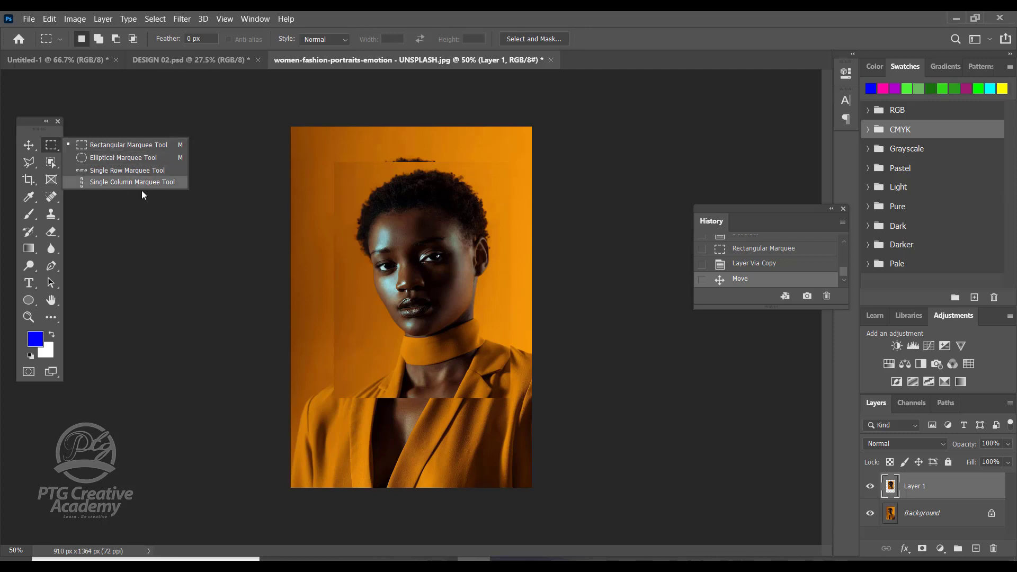
left_click(49, 147)
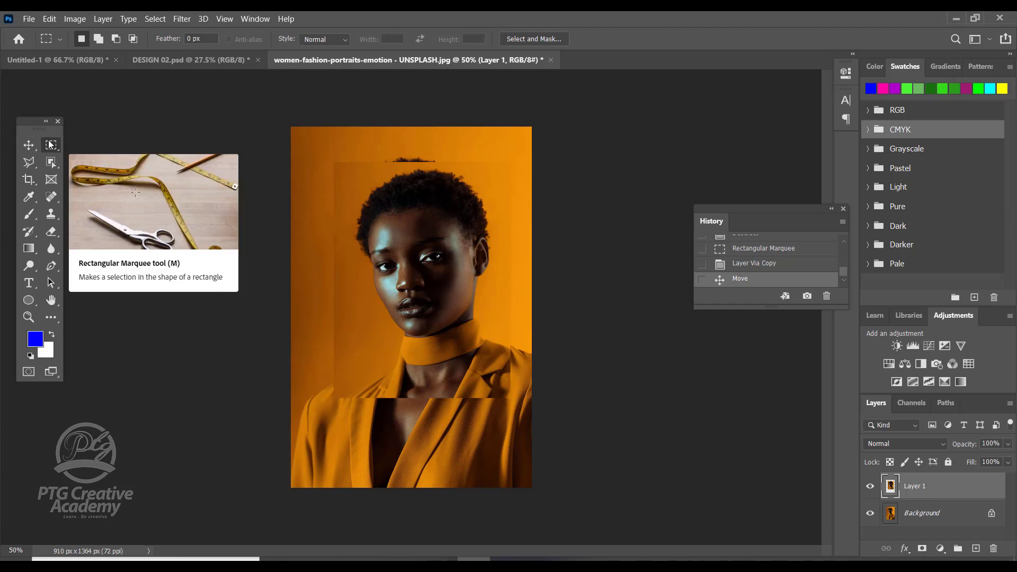
Step: Move Layer 1 slightly up and left over the face and toggle its visibility to compare it with the original photo
left_click(28, 145)
left_click_drag(411, 213, 387, 231)
left_click(869, 488)
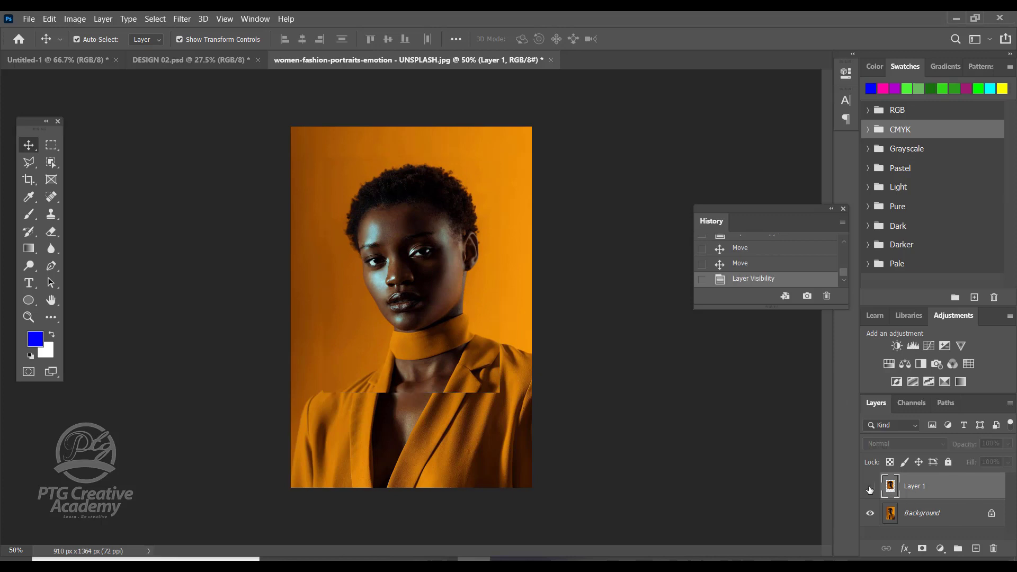
left_click(870, 490)
left_click(870, 490)
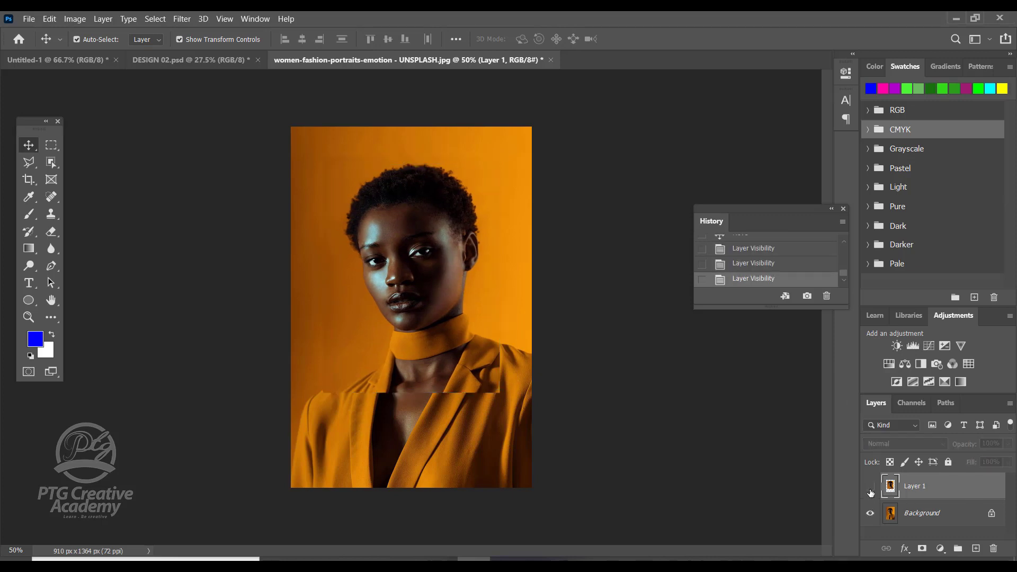
left_click(870, 491)
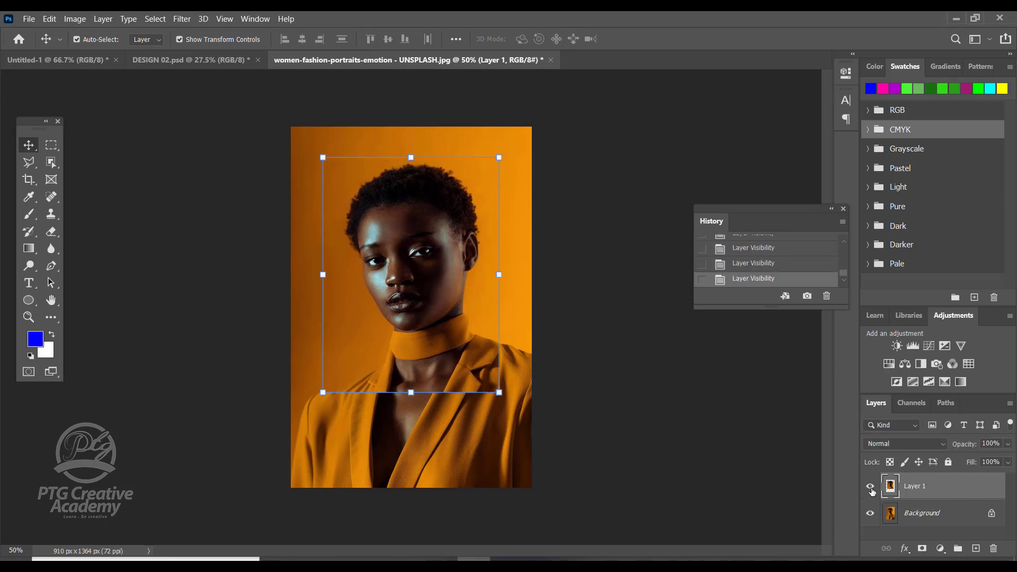
Step: Move Layer 1 to the photo's lower-right corner, toggle its visibility several times and leave it hidden
left_click_drag(446, 317, 504, 412)
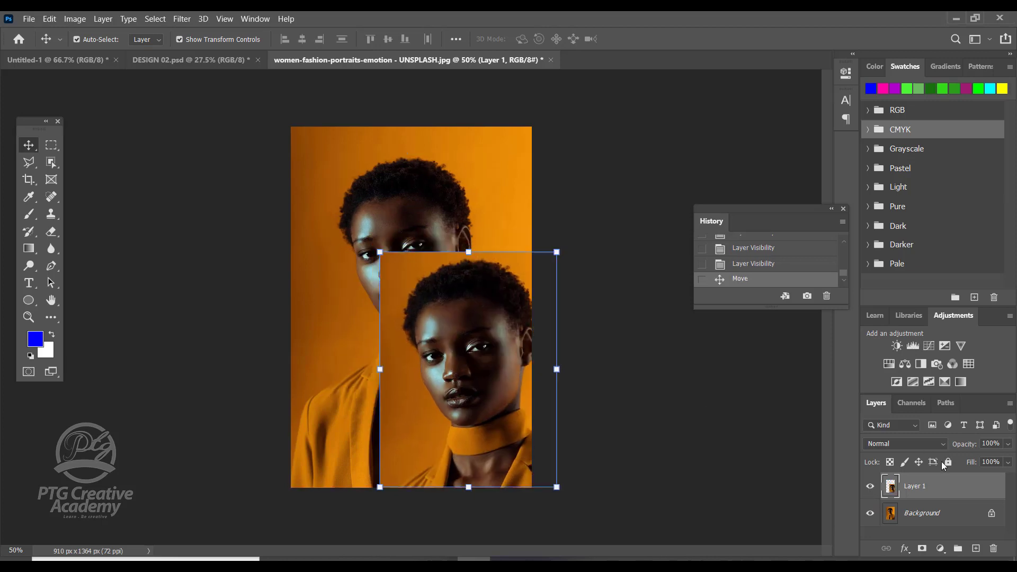
left_click(869, 490)
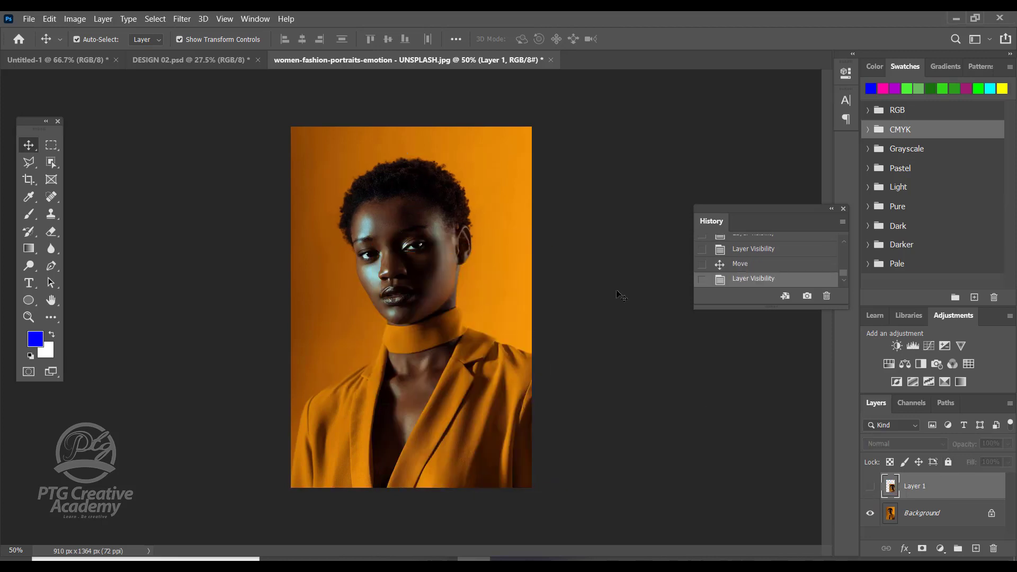
left_click(869, 488)
left_click(869, 488)
left_click(869, 488)
left_click(870, 489)
left_click(871, 491)
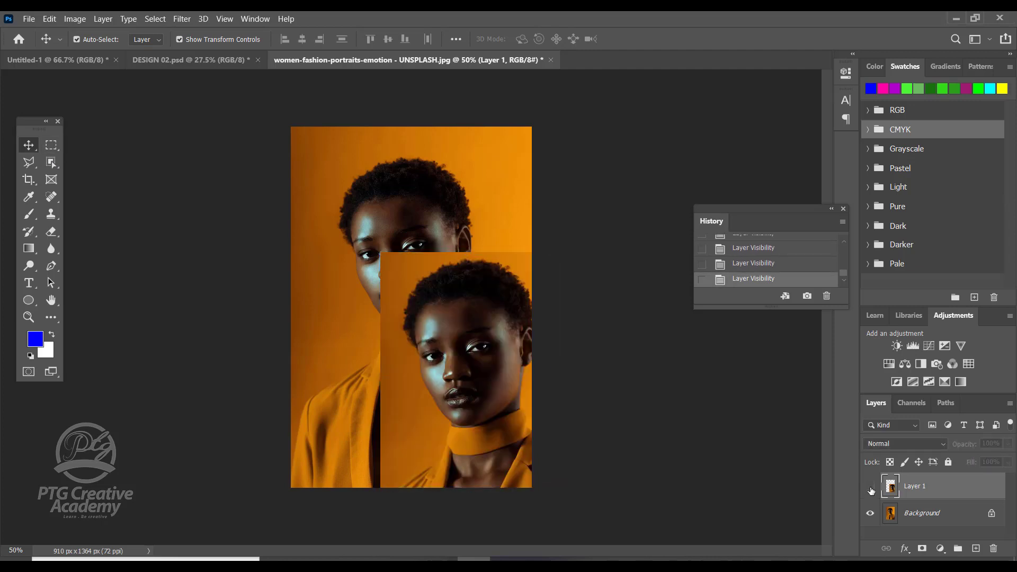
left_click(871, 490)
left_click(870, 490)
left_click(871, 491)
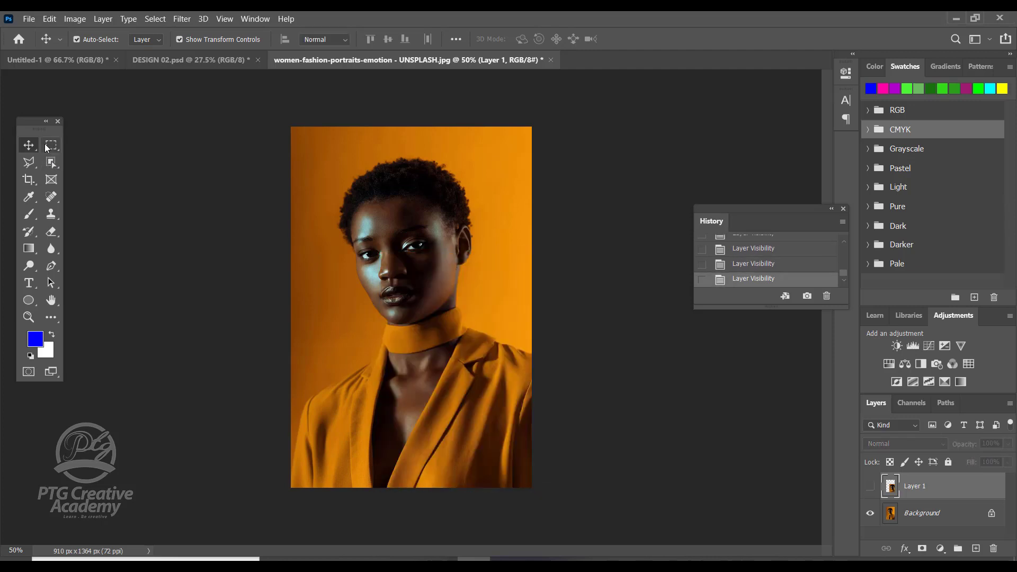
Step: Draw a circular selection with the Elliptical Marquee tool and center it around the woman's head
left_click(50, 144)
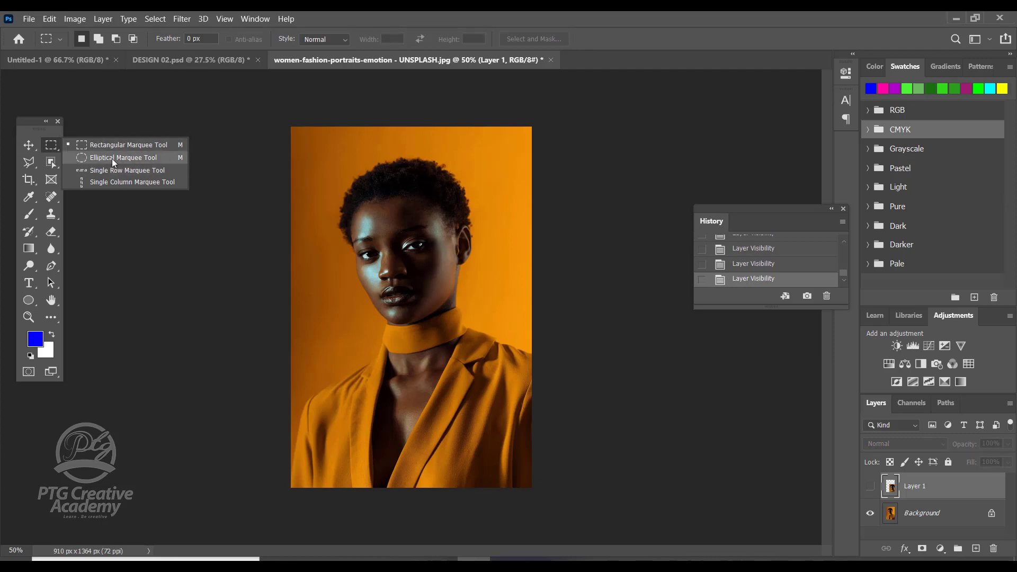
left_click(96, 158)
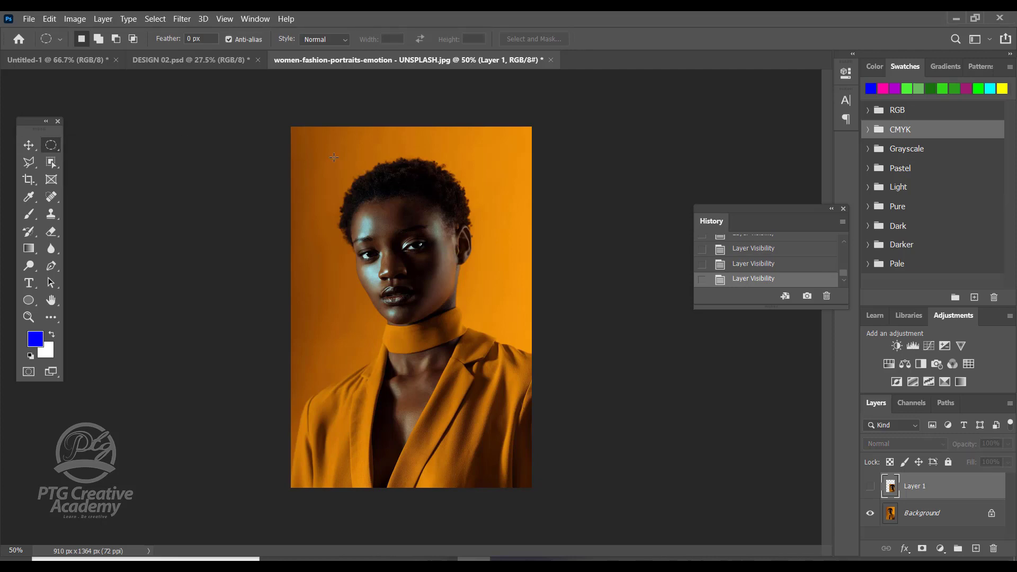
left_click_drag(334, 157, 555, 403)
left_click_drag(469, 269, 430, 253)
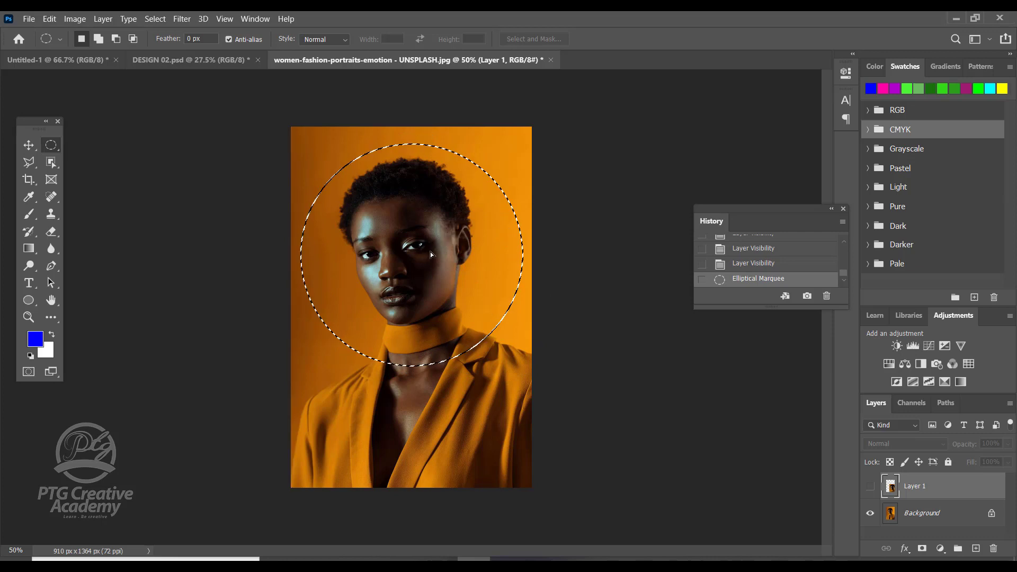
Step: Copy the circular selection from the Background layer to a new layer, keeping Layer 1 hidden
left_click(950, 517)
left_click(911, 485)
left_click(870, 487)
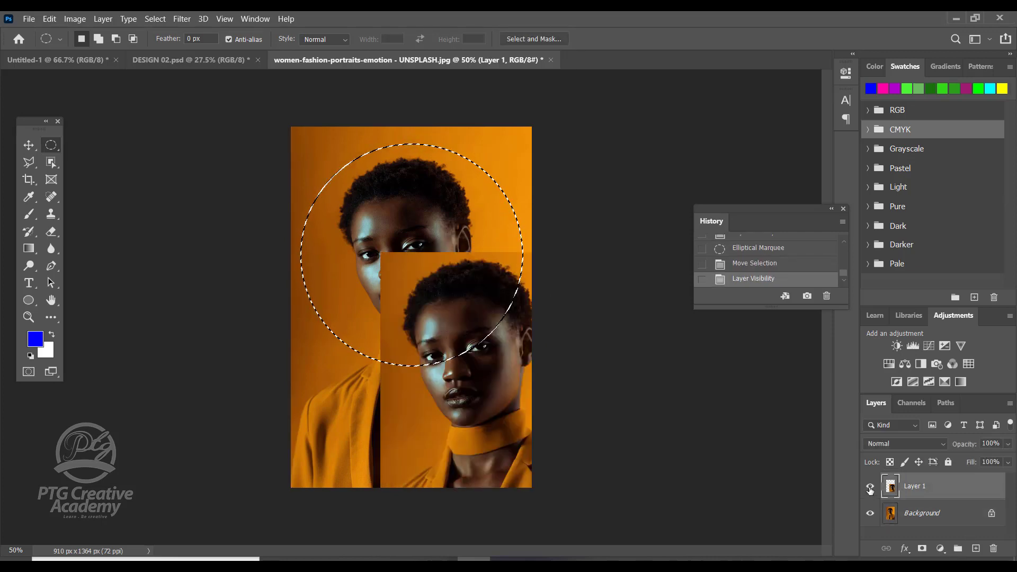
left_click(870, 487)
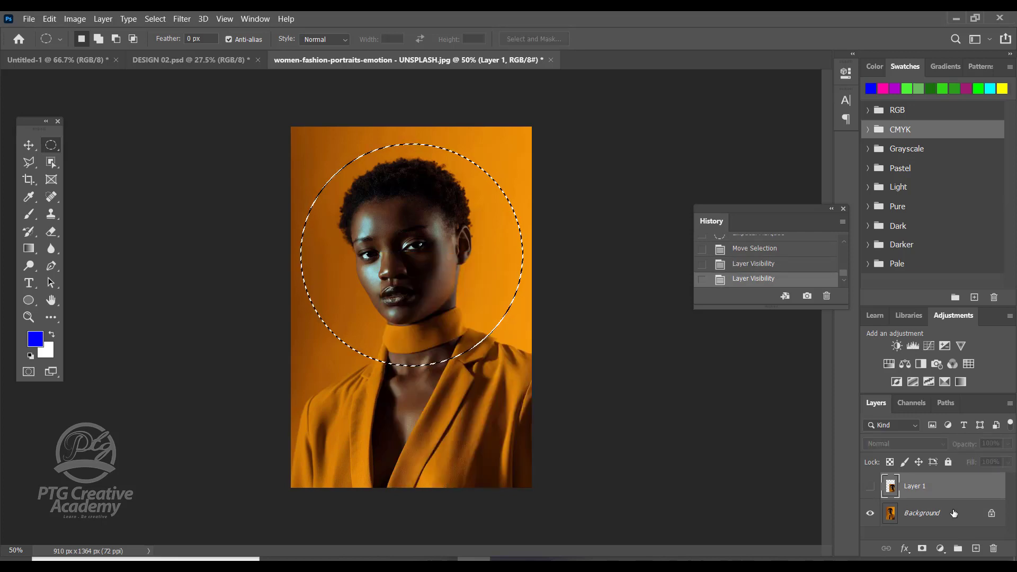
left_click(953, 514)
right_click(412, 249)
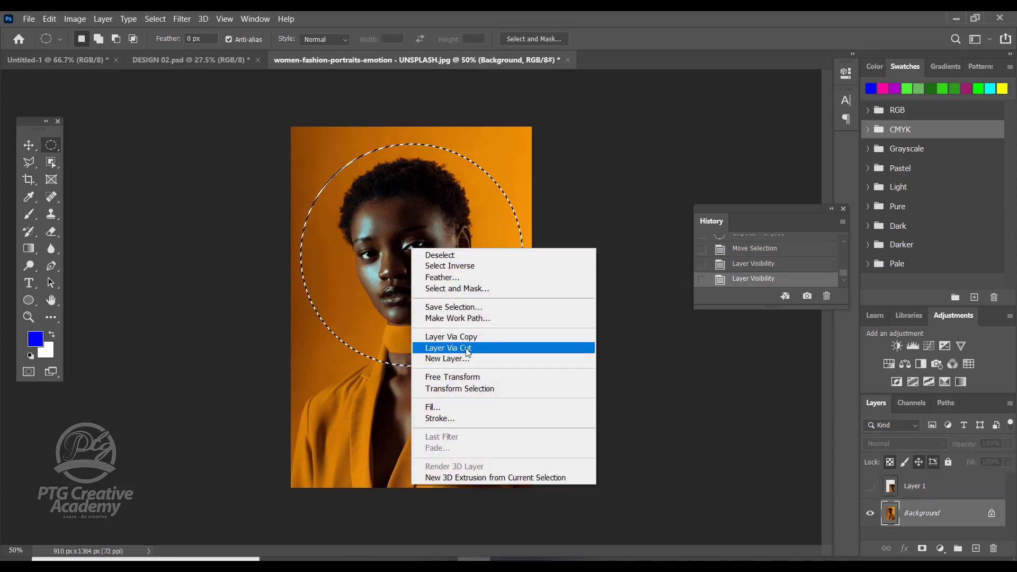
left_click(465, 337)
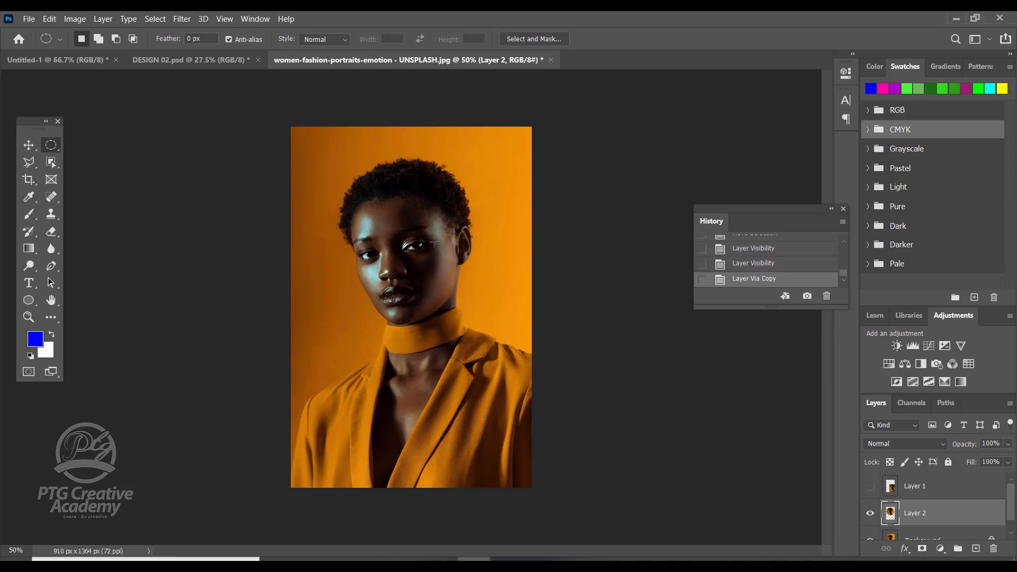
Step: Move the circular cutout to the photo's lower-left corner, partly past the edge, and hide its layer
key("v")
left_click_drag(420, 217, 373, 406)
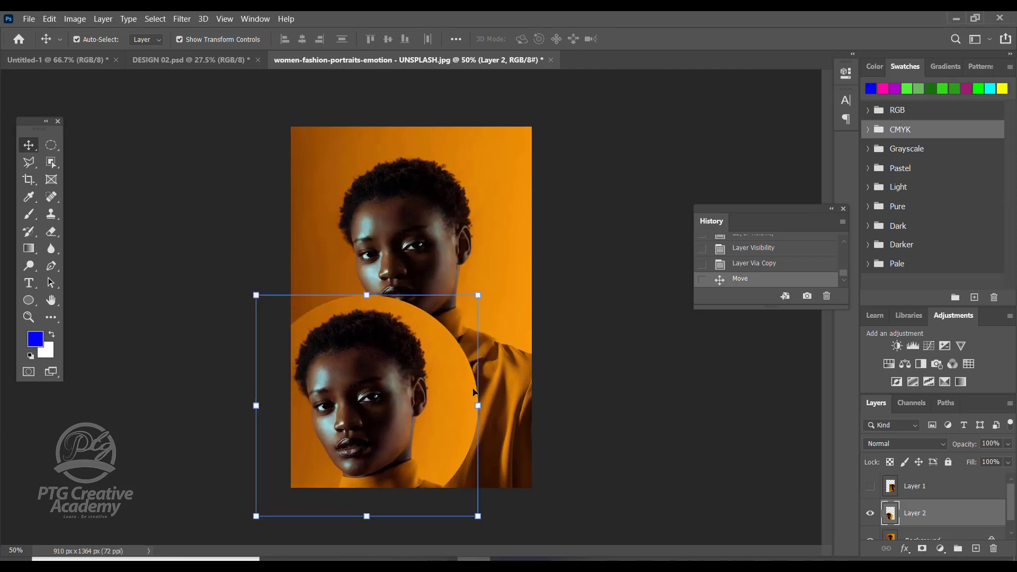
left_click(870, 514)
Step: Select a single pixel row across the photo just below the chin with the Single Row Marquee tool and make the Background layer active
left_click_drag(51, 144, 51, 145)
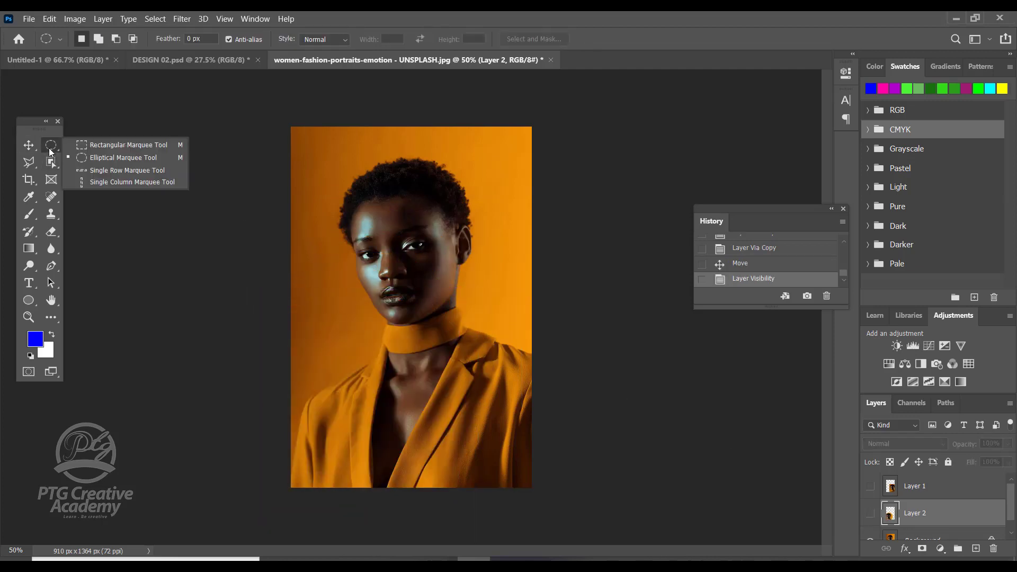
left_click(100, 172)
left_click(346, 321)
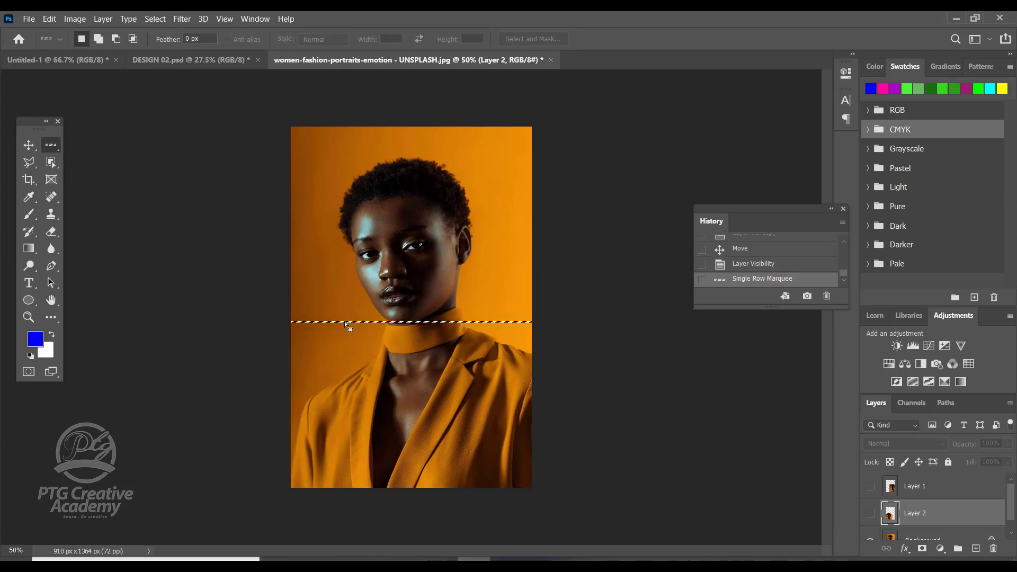
scroll(960, 515, "down", 1)
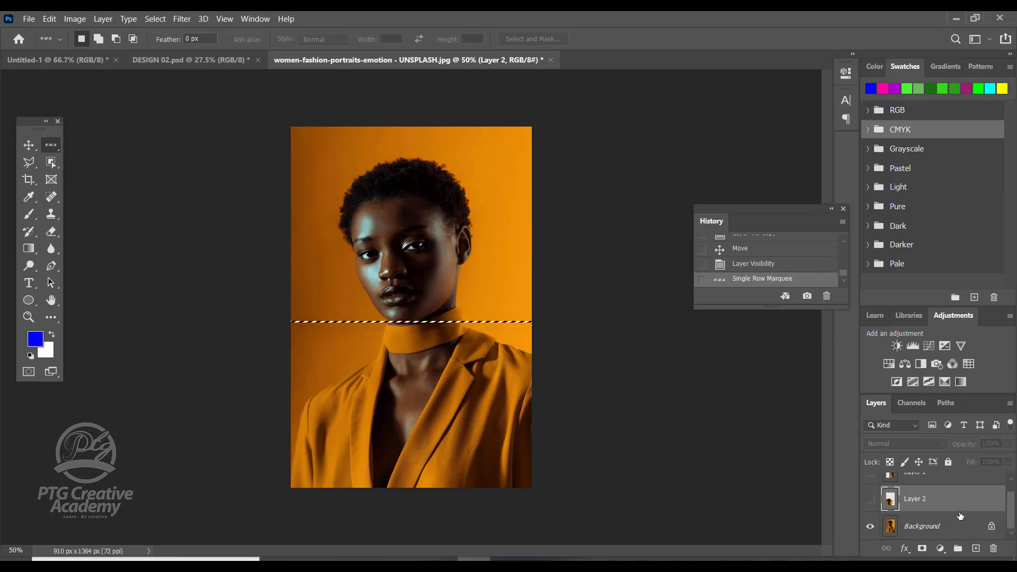
left_click(956, 536)
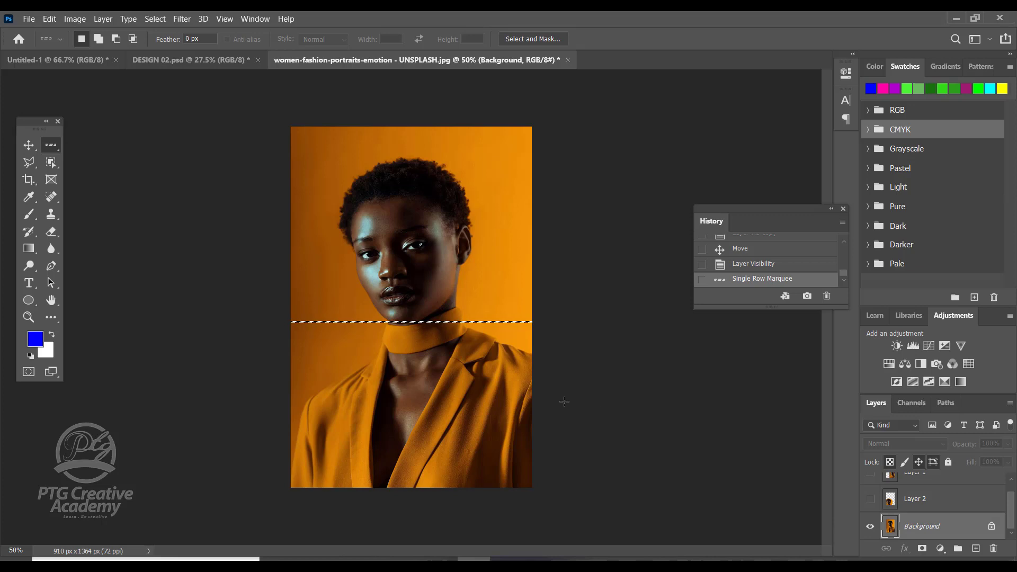
Step: Select a single pixel column through the woman's face and neck with the Single Column Marquee tool
right_click(51, 144)
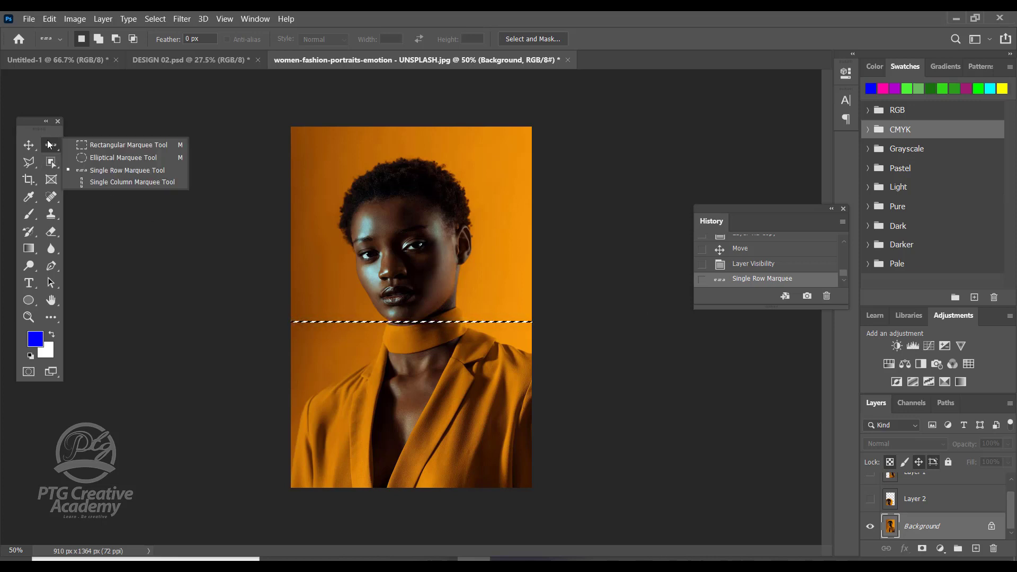
left_click(91, 186)
left_click(429, 339)
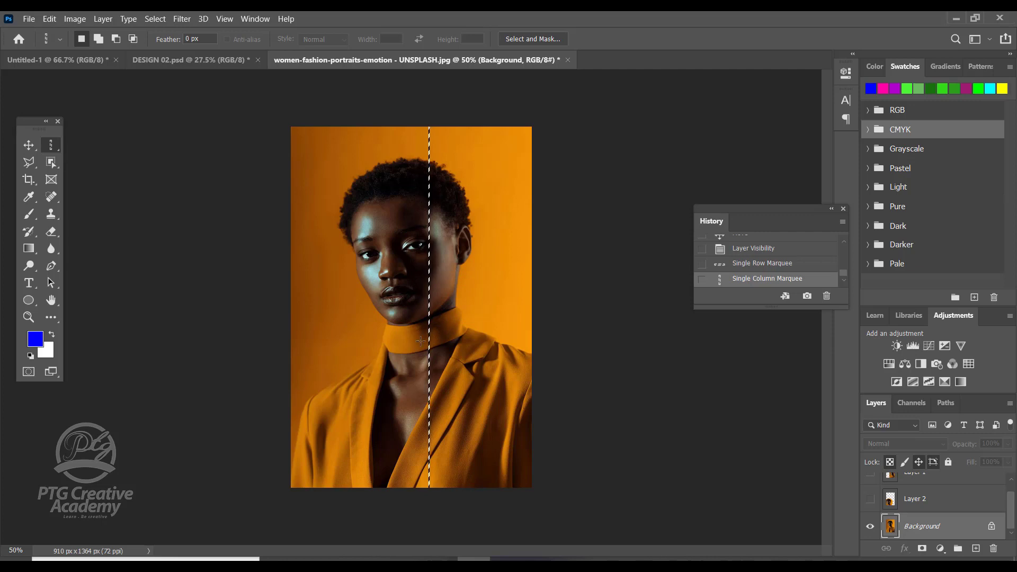